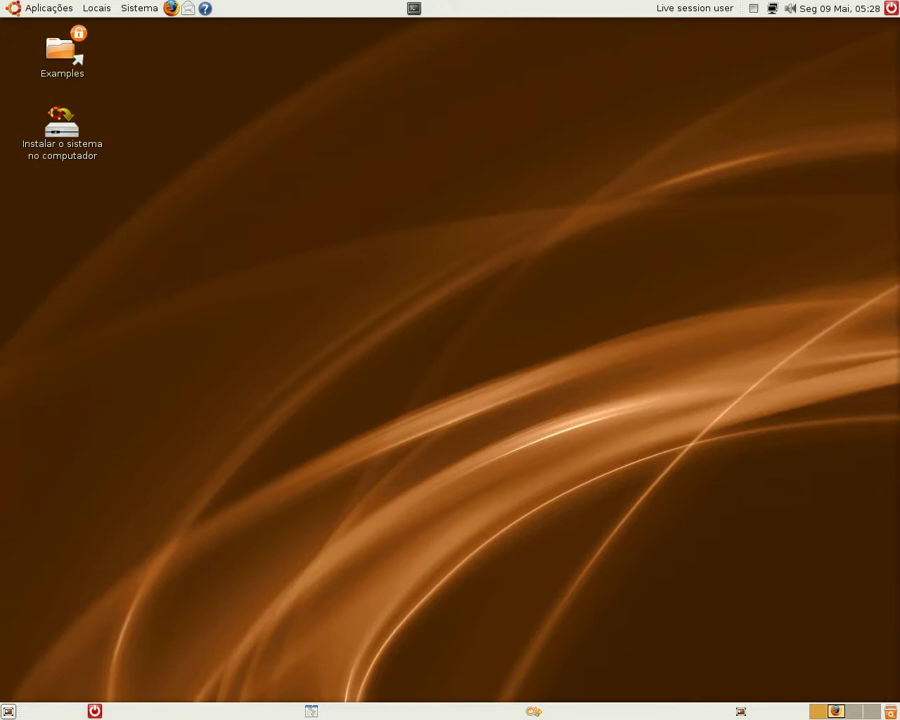
Step: Switch to the workspace with Firefox and read the article's section on installing Compiz Fusion and testing 3D acceleration
click(838, 711)
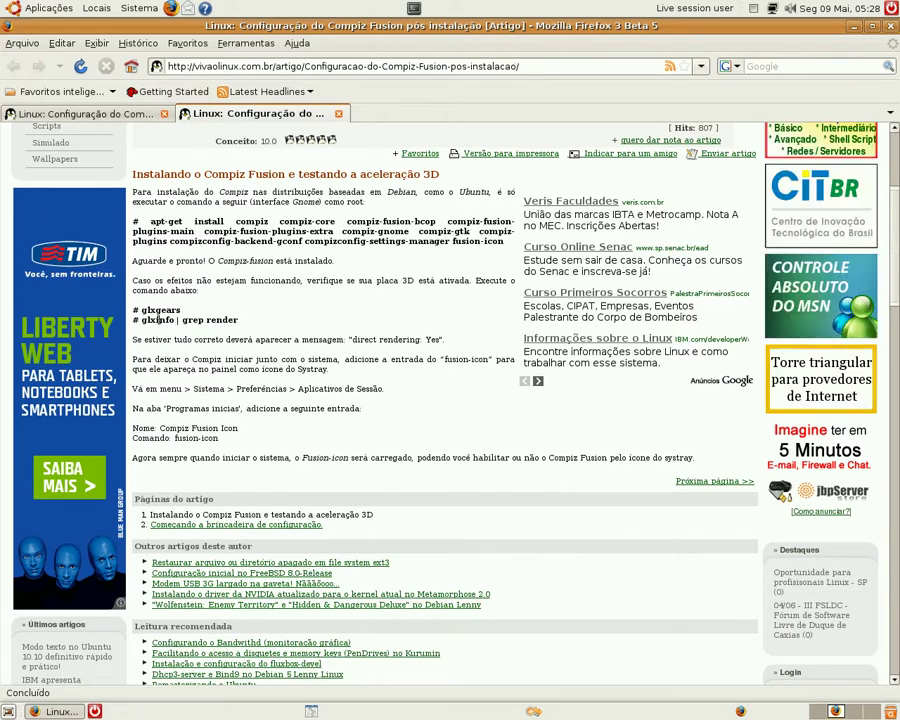
scroll(330, 380, down, 1)
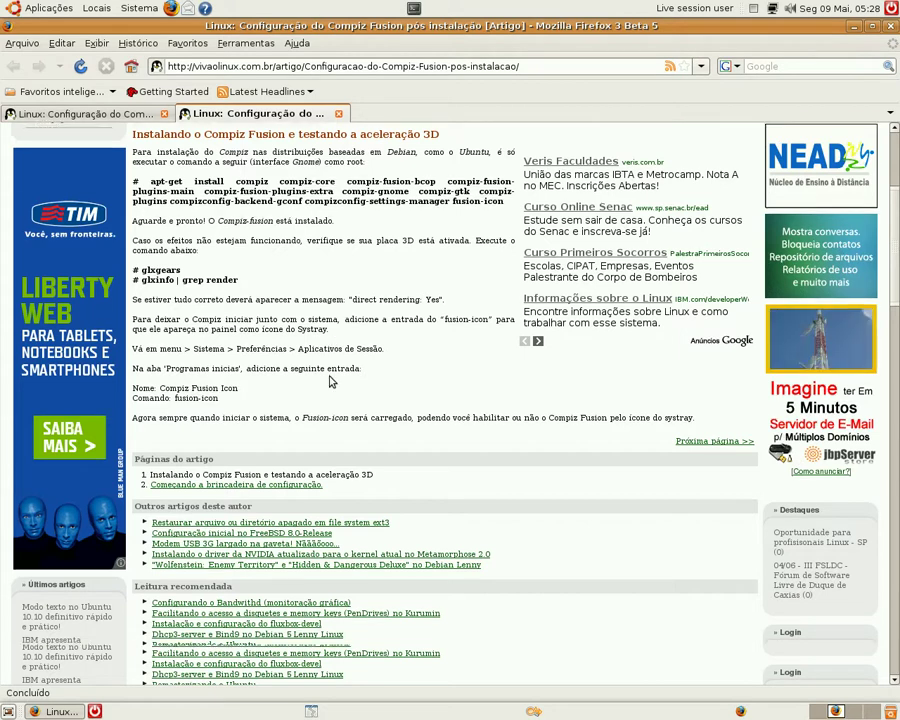
scroll(332, 380, down, 1)
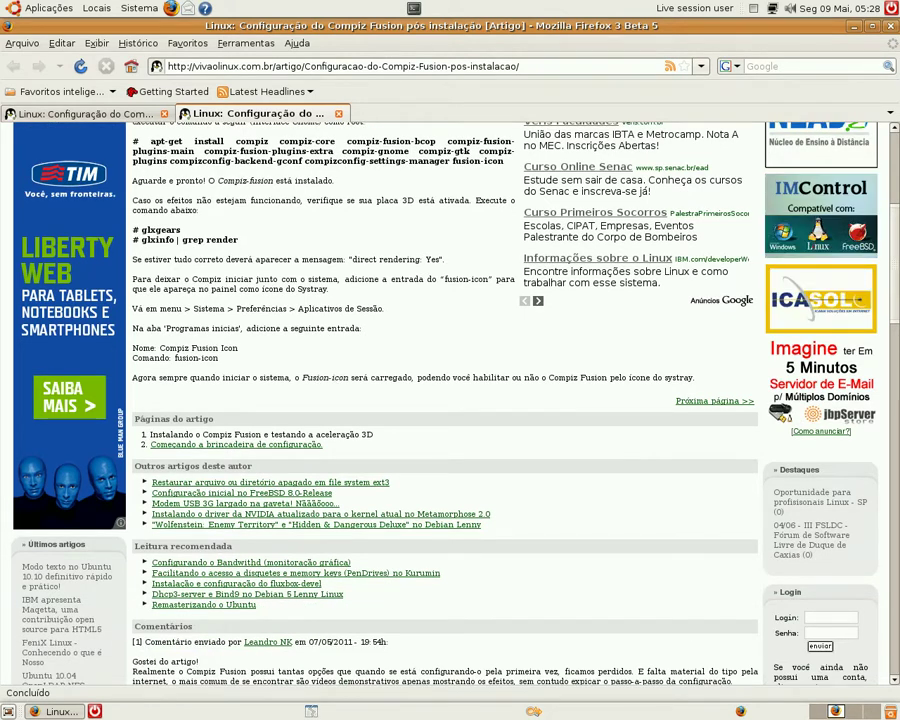
scroll(326, 360, up, 3)
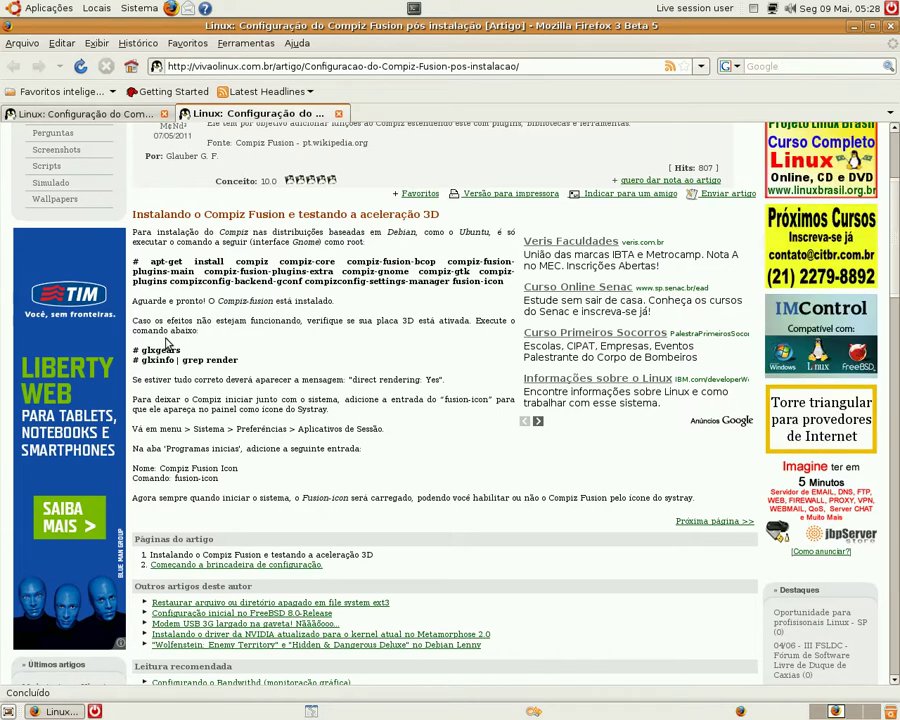
Step: Return to the empty workspace, open a terminal and run "glxinfo | grep render" to check direct rendering
key(ctrl+alt+Left)
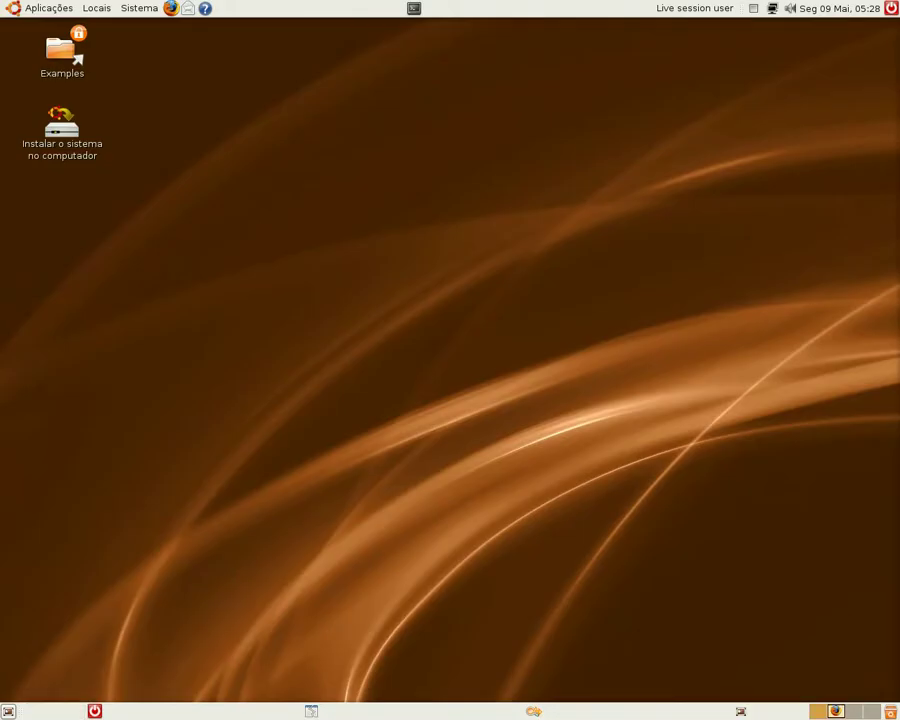
click(413, 10)
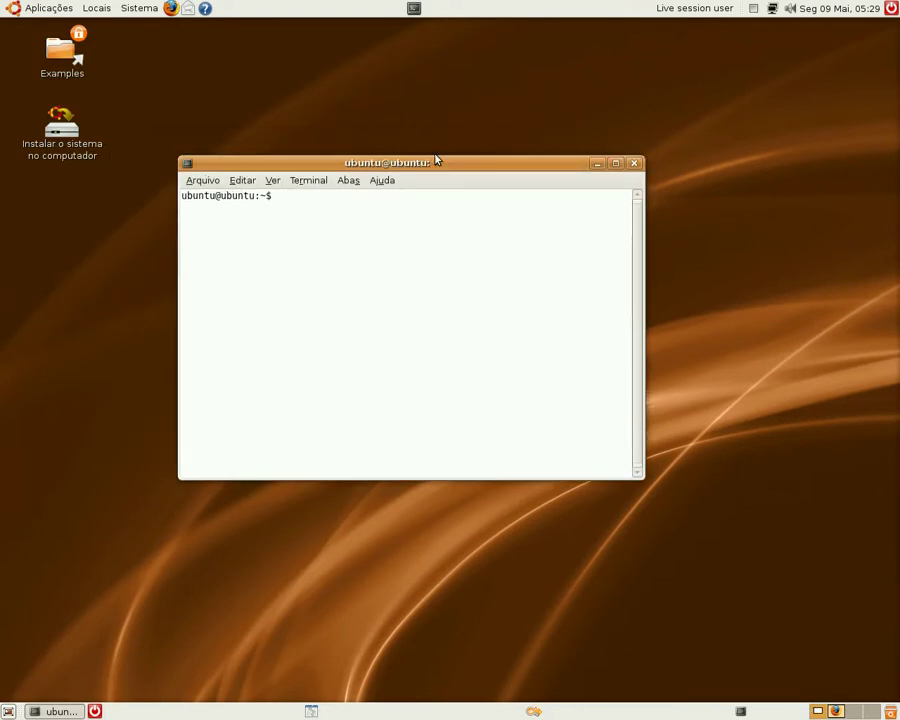
text(glxgears)
key(Up)
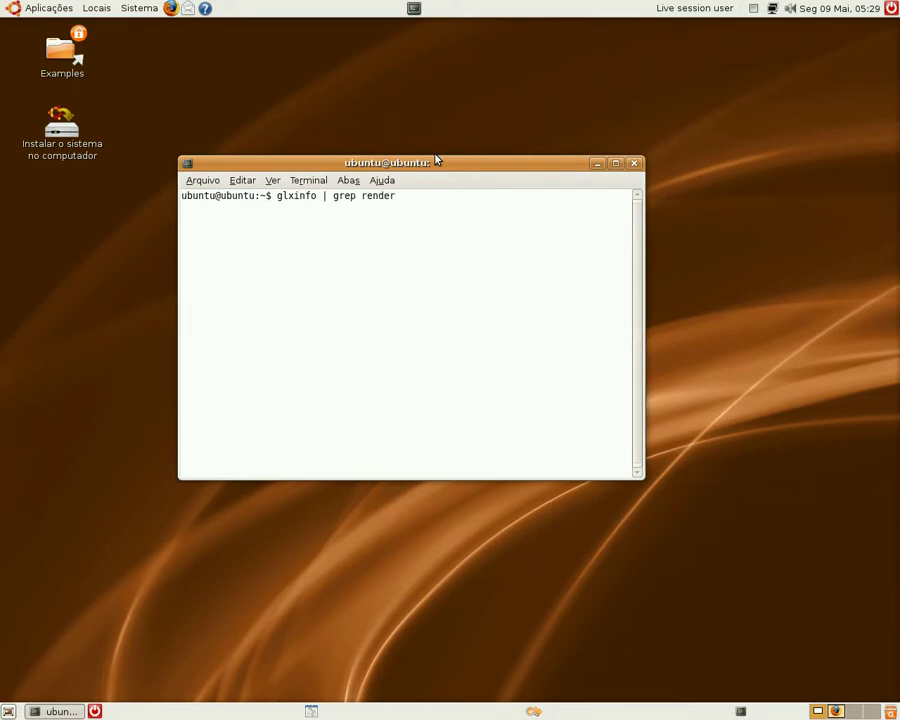
key(Return)
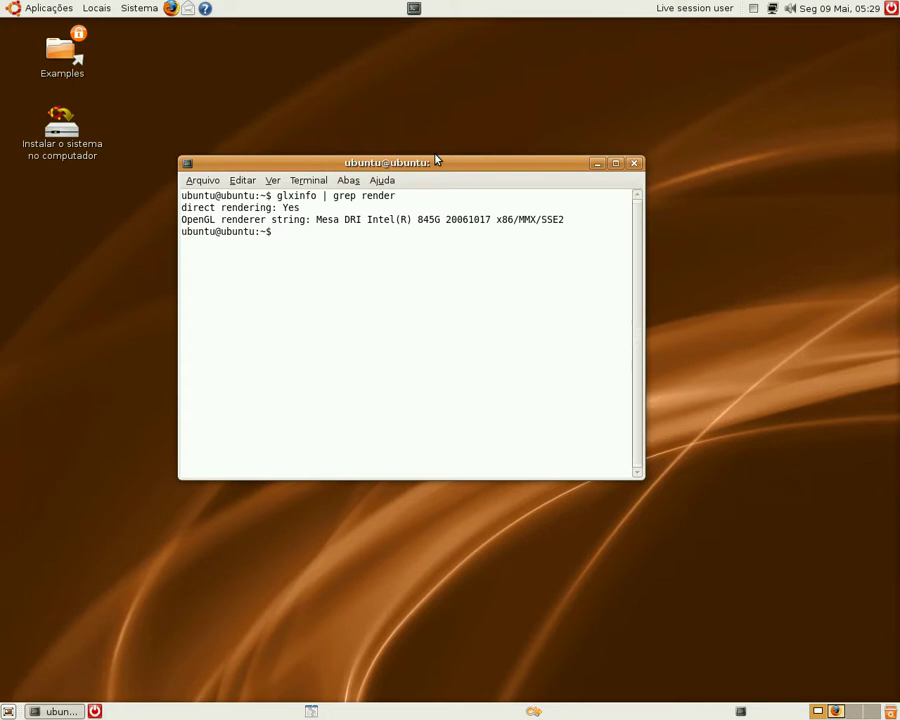
Step: Run "glxgears" in the terminal to test 3D acceleration, and close the gears and terminal windows
key(Up)
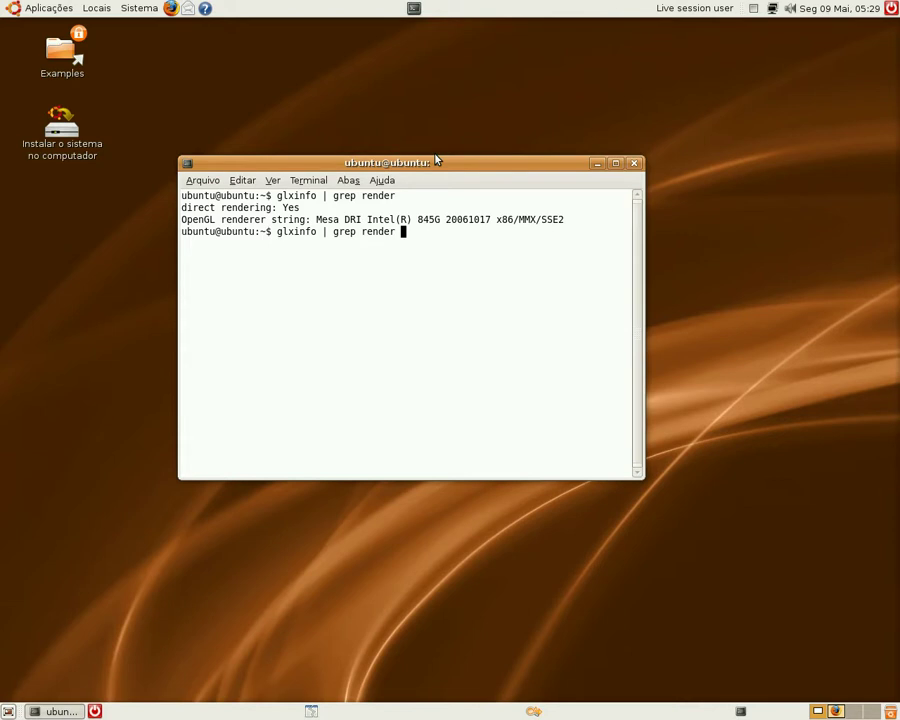
key(Up)
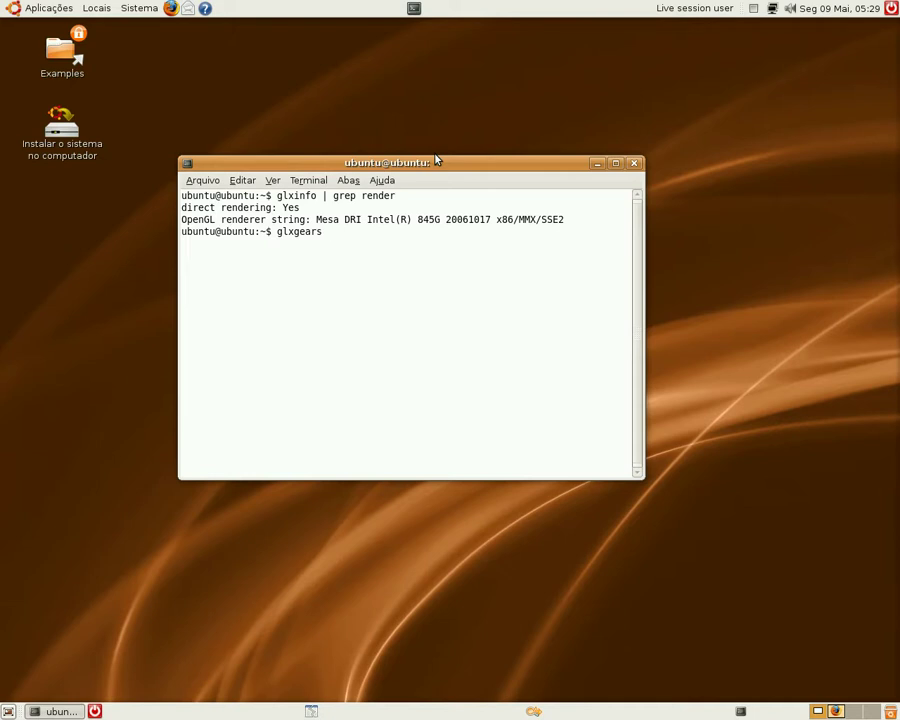
key(Return)
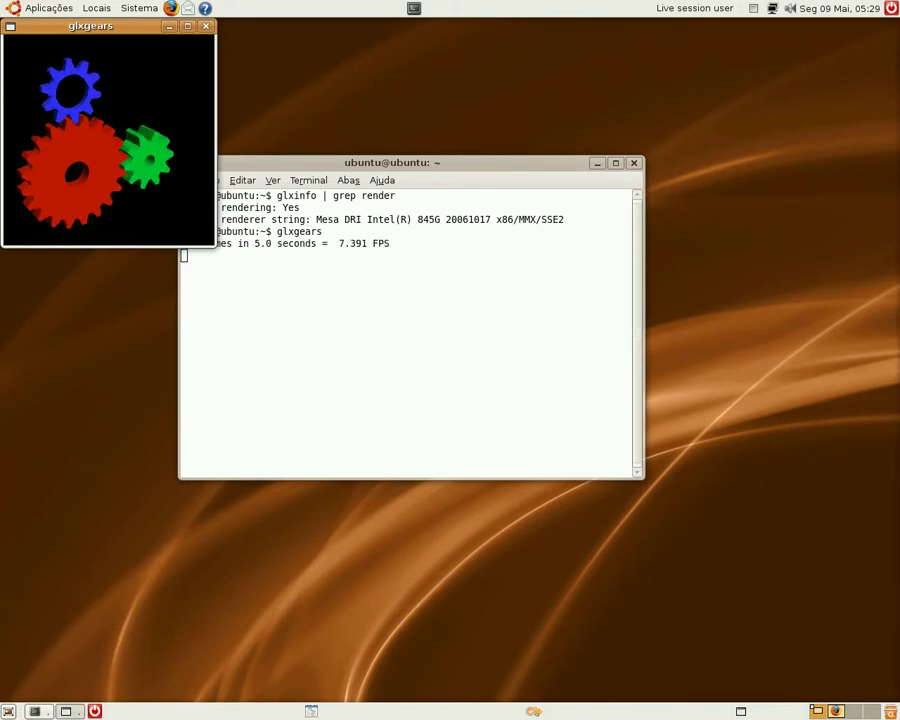
click(207, 27)
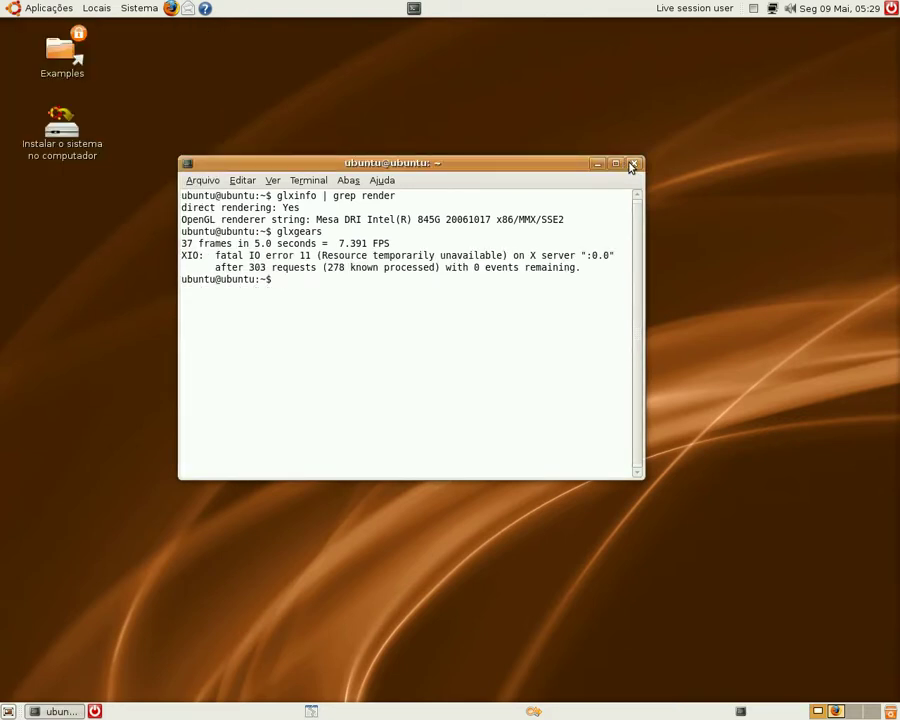
click(632, 164)
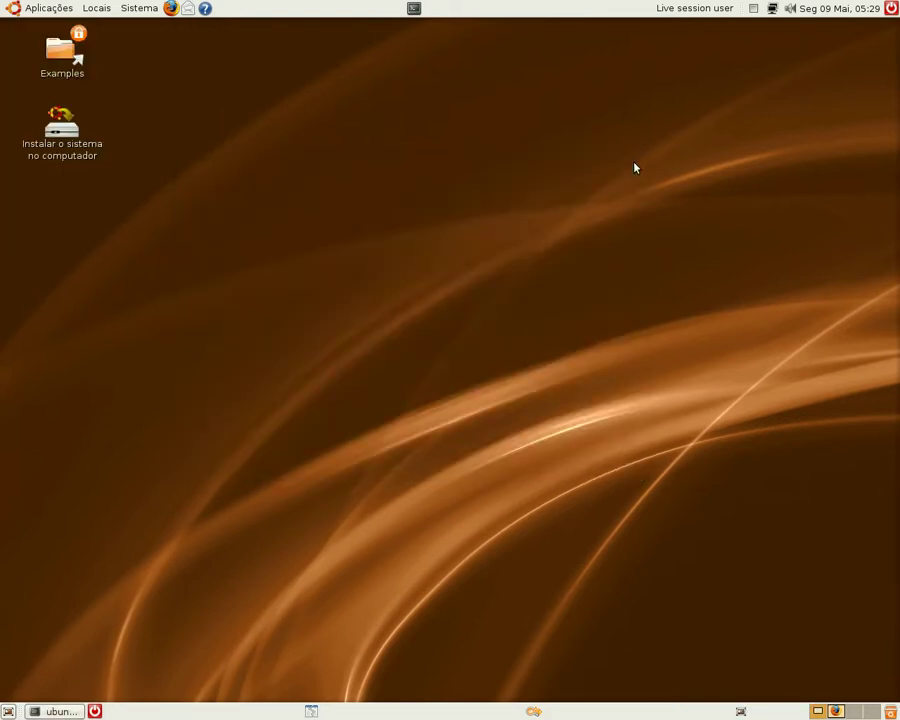
Step: Open Advanced Desktop Effects Settings from the system preferences
click(146, 12)
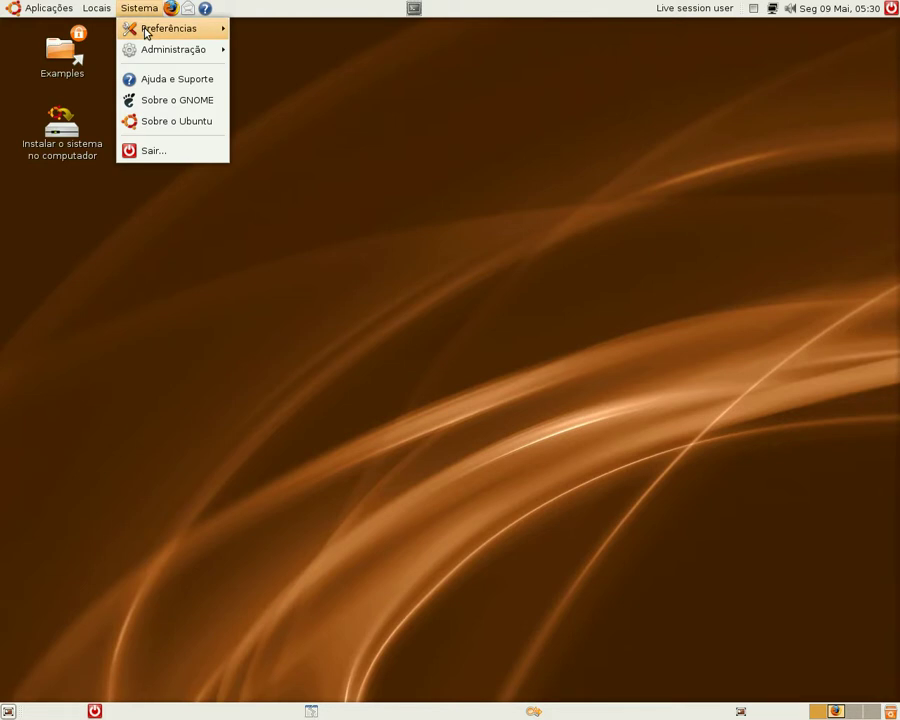
click(146, 30)
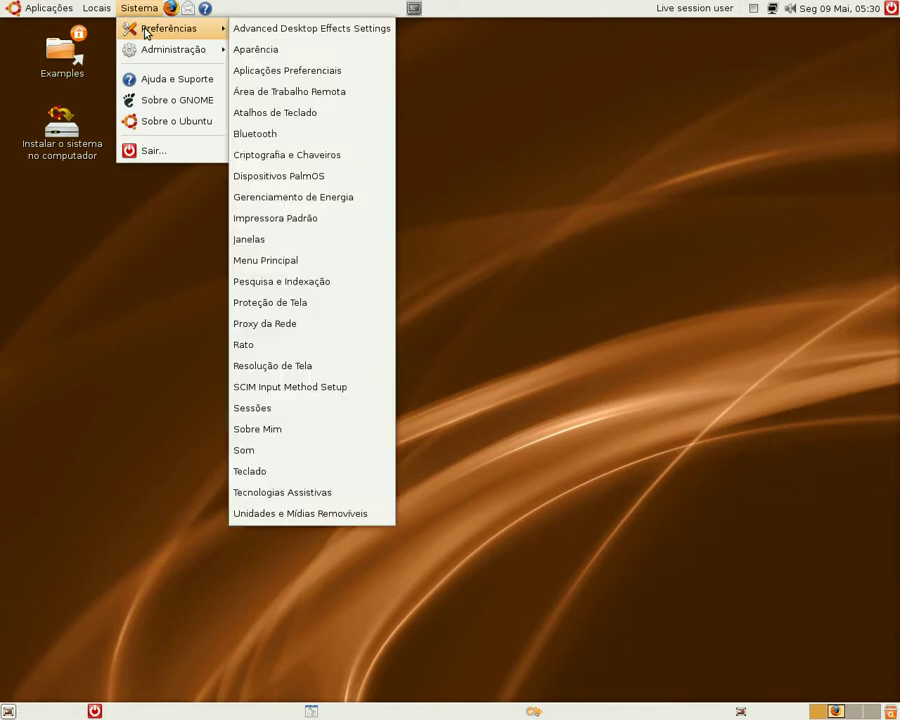
click(282, 32)
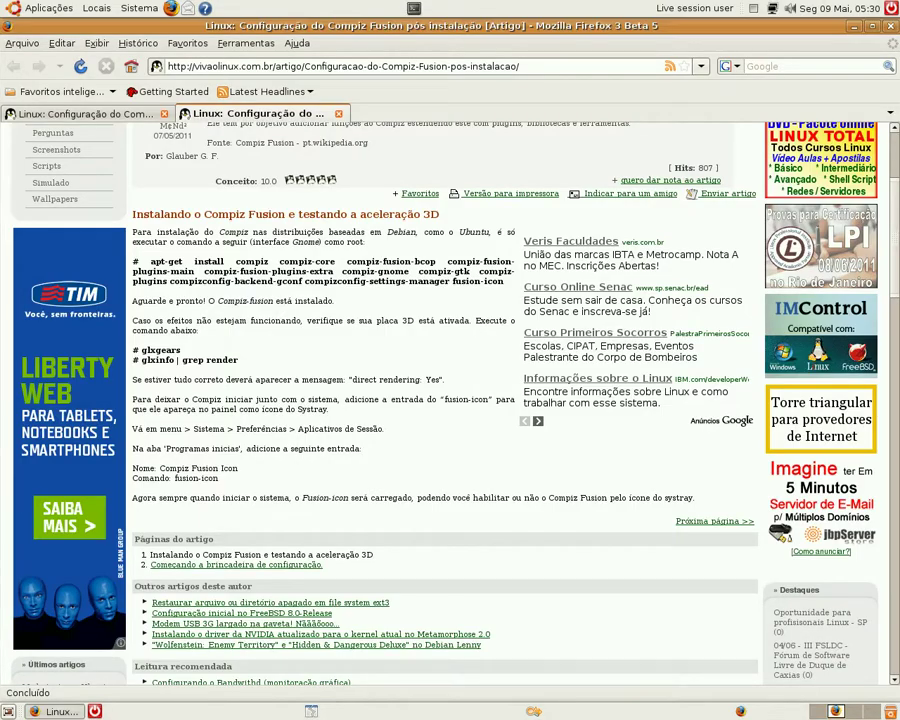
Step: With the CompizConfig window minimized, read the article's second page in Firefox from the introduction through the "Acessibilidade" and "Área de trabalho" sections
click(107, 119)
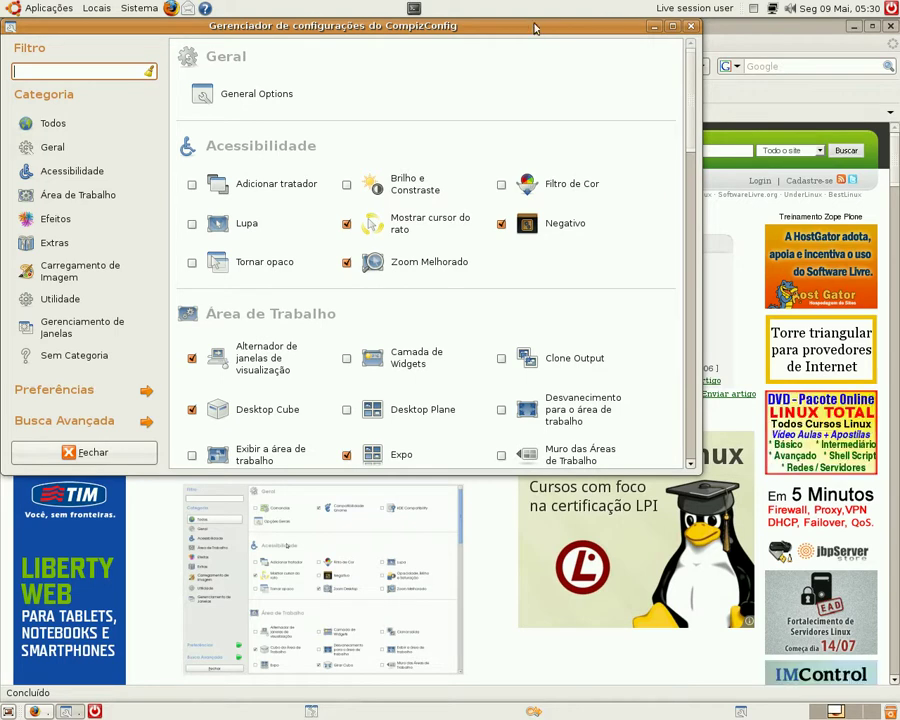
click(655, 27)
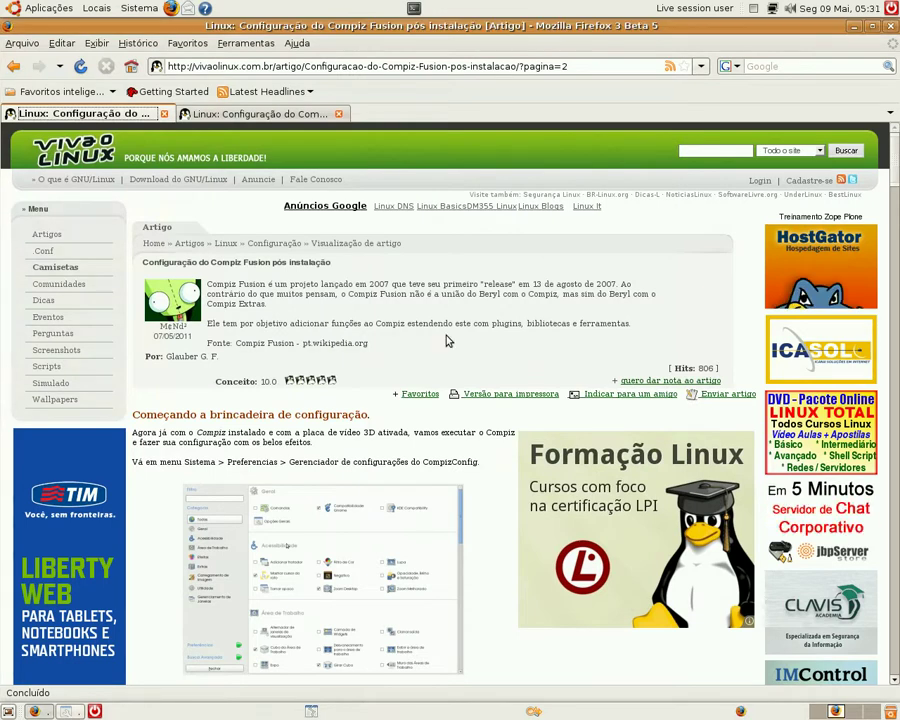
scroll(447, 341, down, 1)
scroll(447, 341, down, 1)
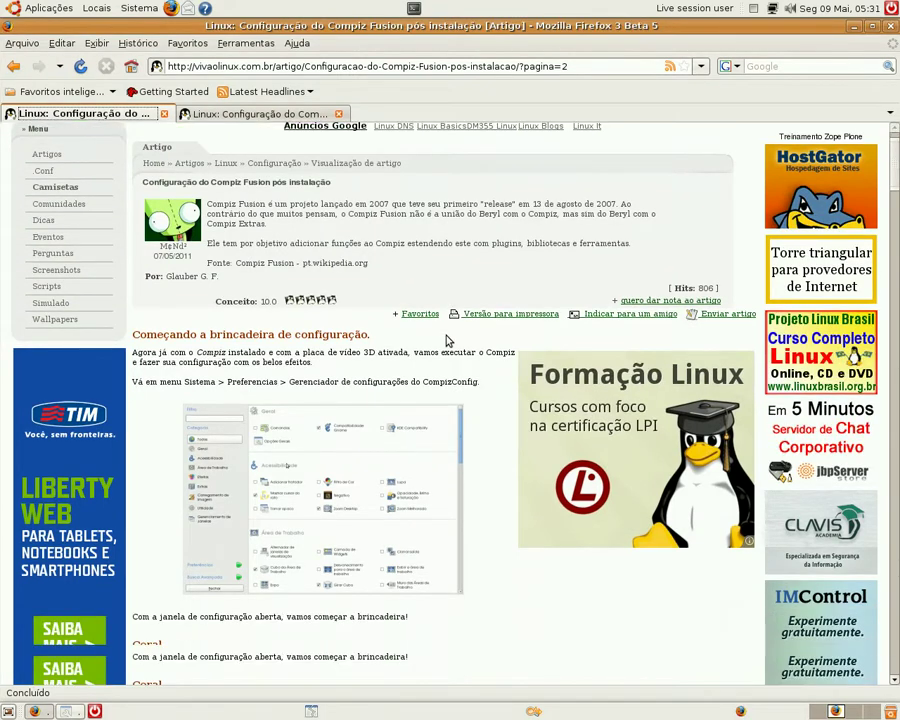
scroll(447, 341, down, 2)
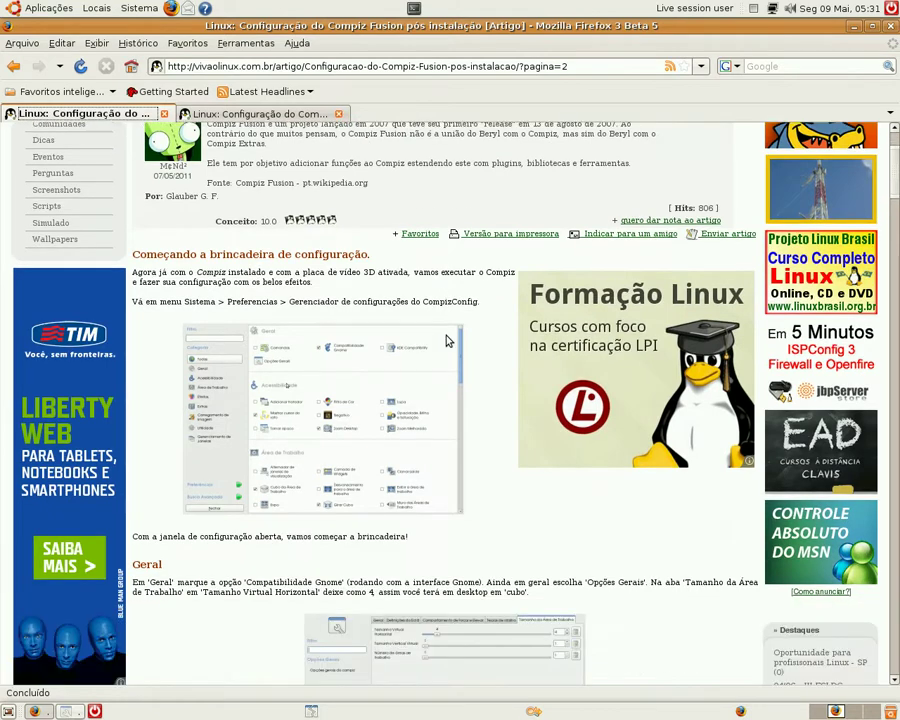
scroll(447, 341, down, 3)
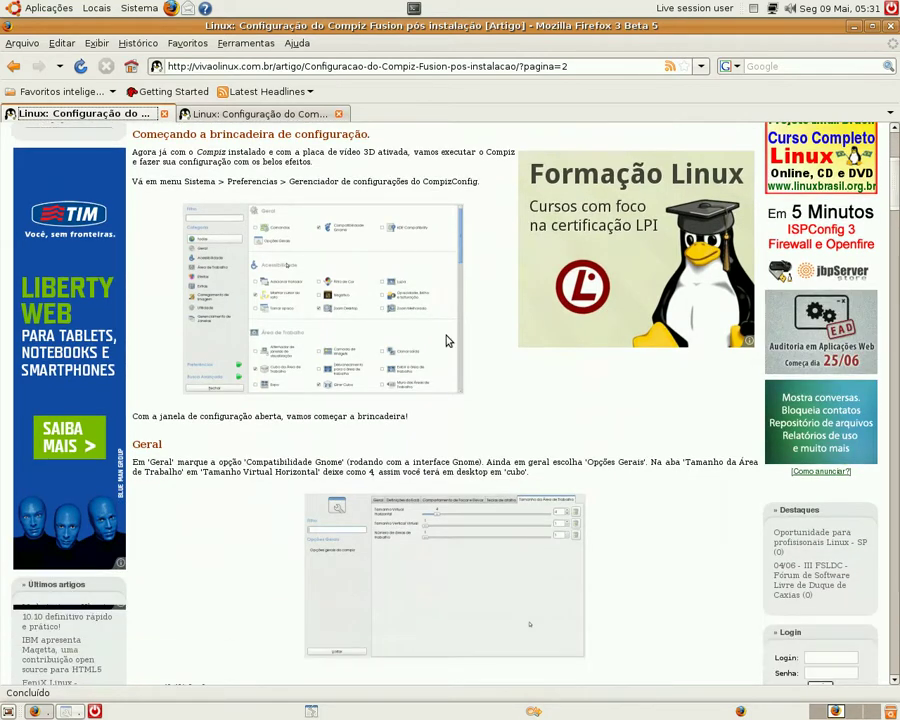
scroll(447, 341, down, 4)
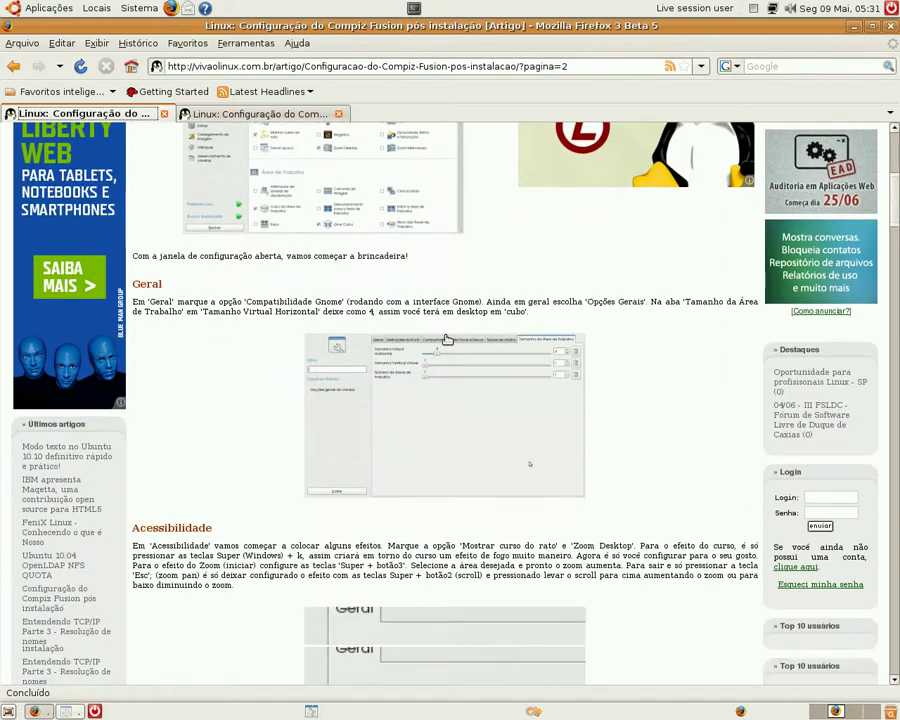
scroll(447, 341, down, 3)
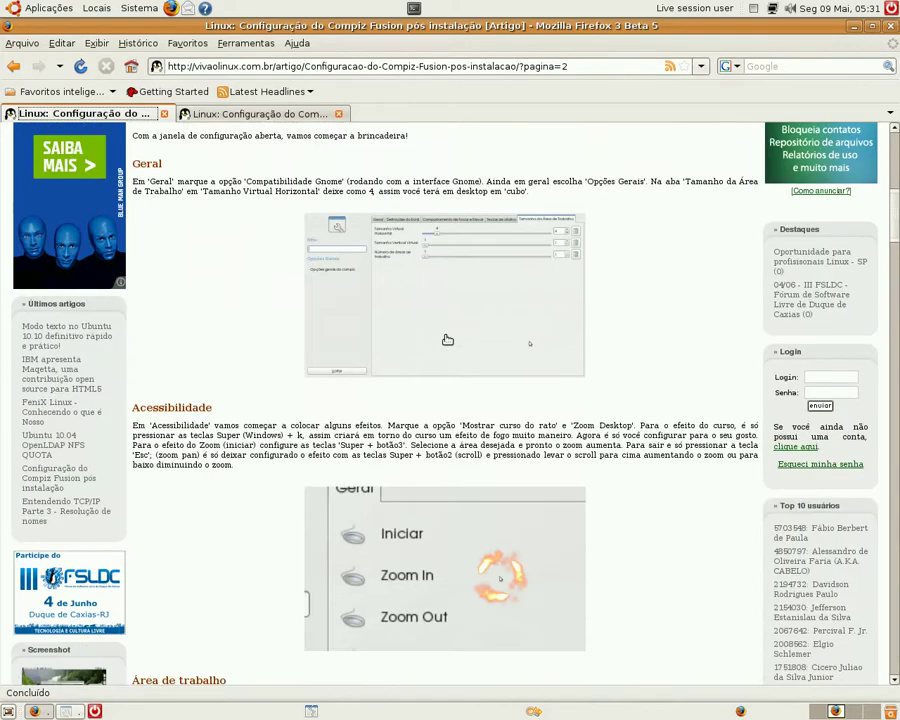
scroll(447, 341, down, 7)
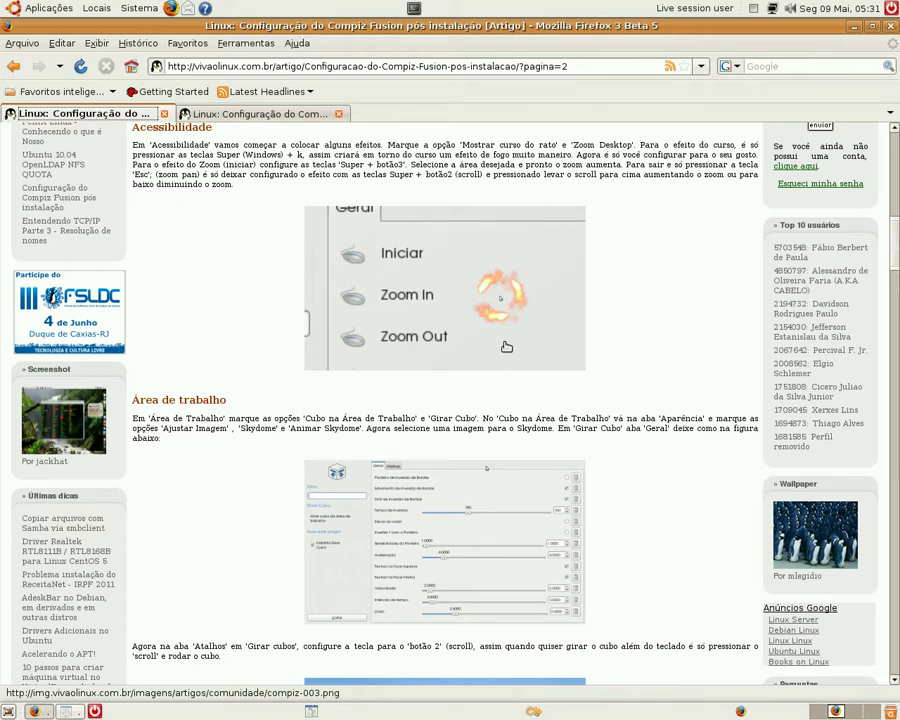
Step: Restore the CompizConfig window to examine the "Acessibilidade" plugins, and minimize it to return to the article
click(66, 712)
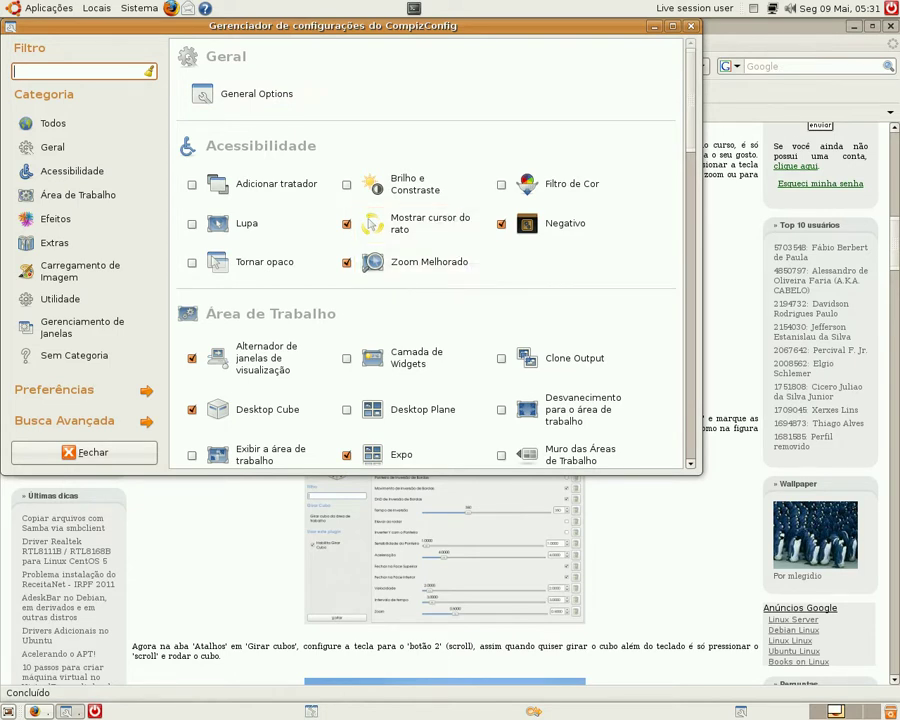
click(653, 30)
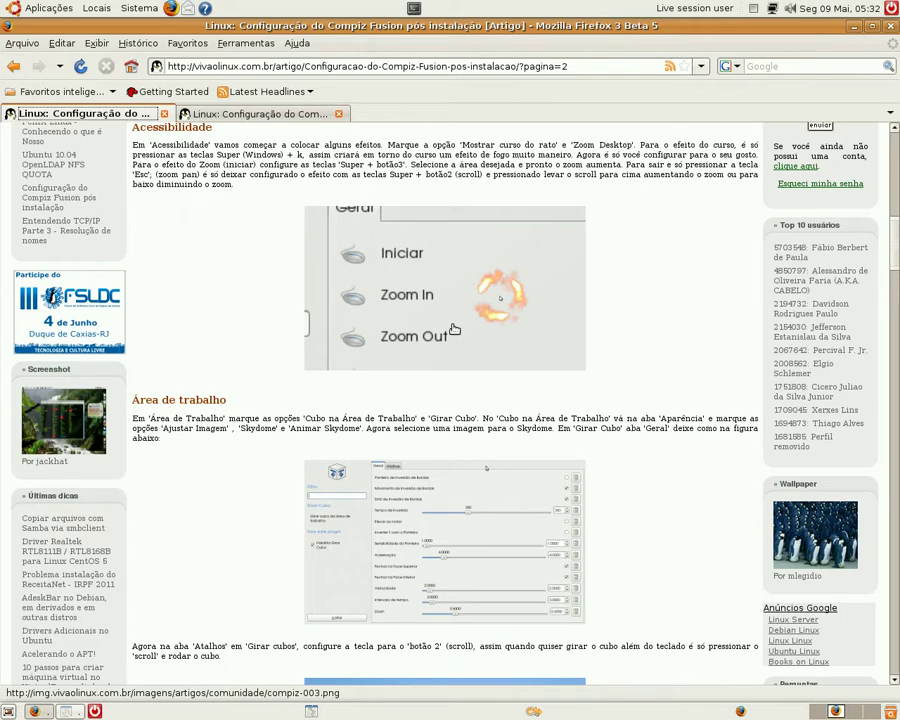
Step: Test the desktop zoom effect by zooming in and out twice over the article's "Acessibilidade" illustration, ending at normal size
scroll(455, 330, up, 4)
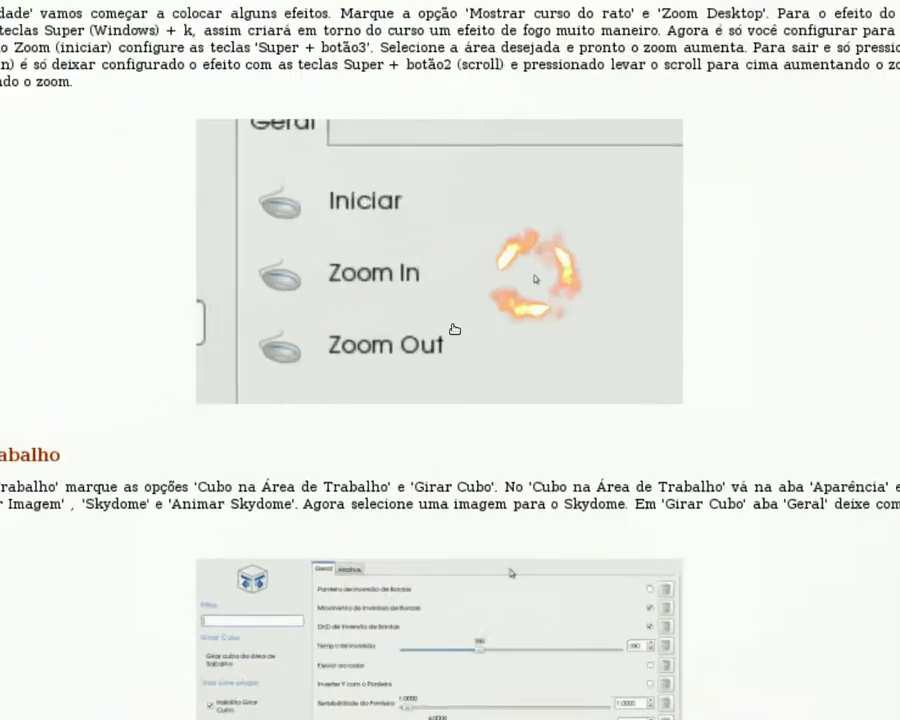
scroll(455, 330, up, 5)
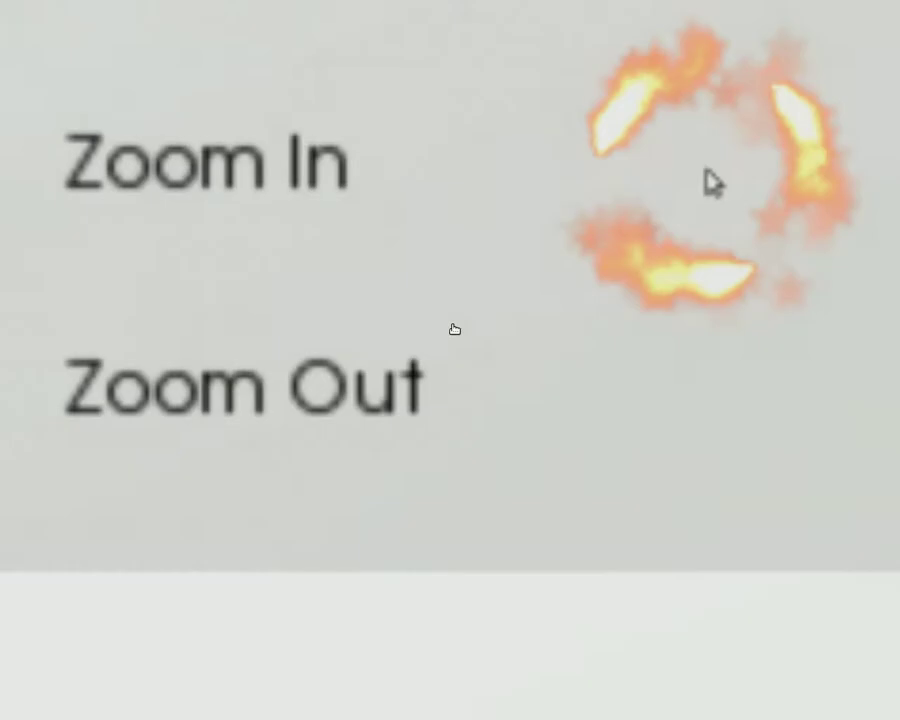
scroll(455, 330, down, 4)
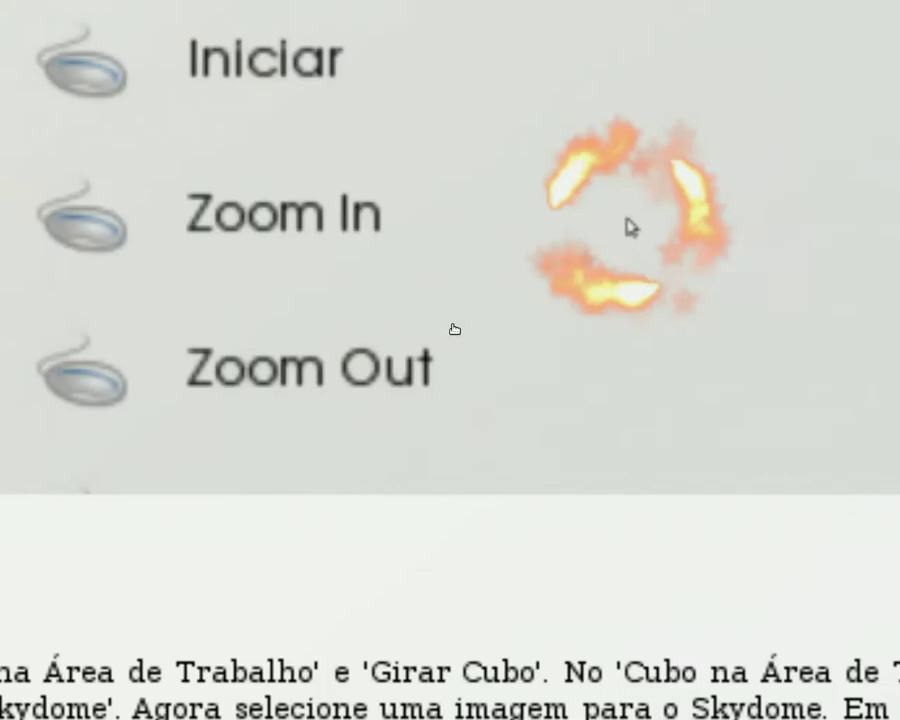
scroll(455, 330, down, 5)
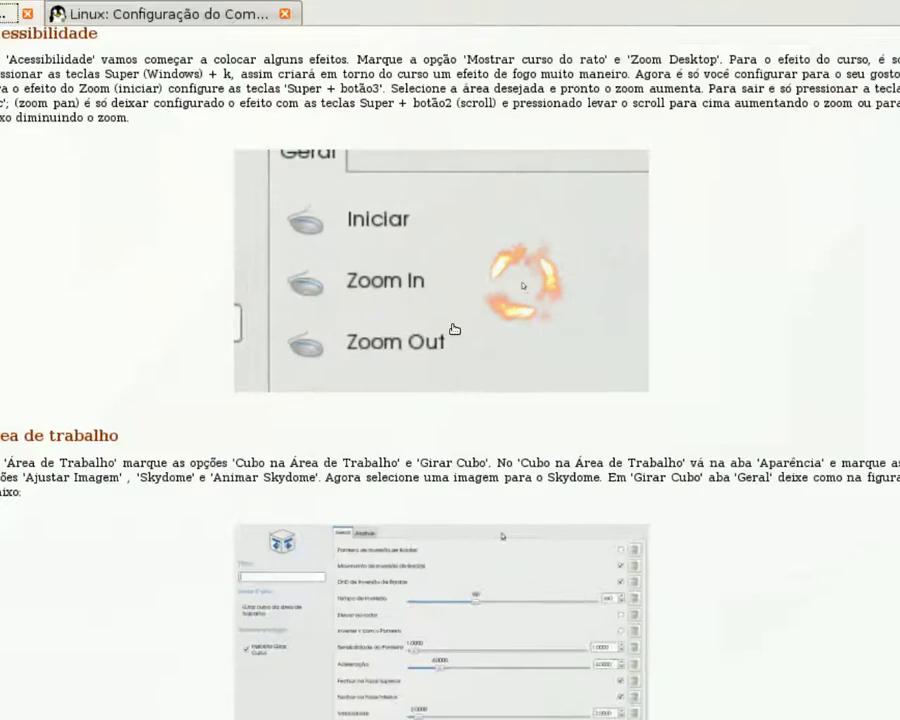
scroll(455, 330, down, 4)
scroll(455, 330, up, 2)
scroll(452, 362, up, 6)
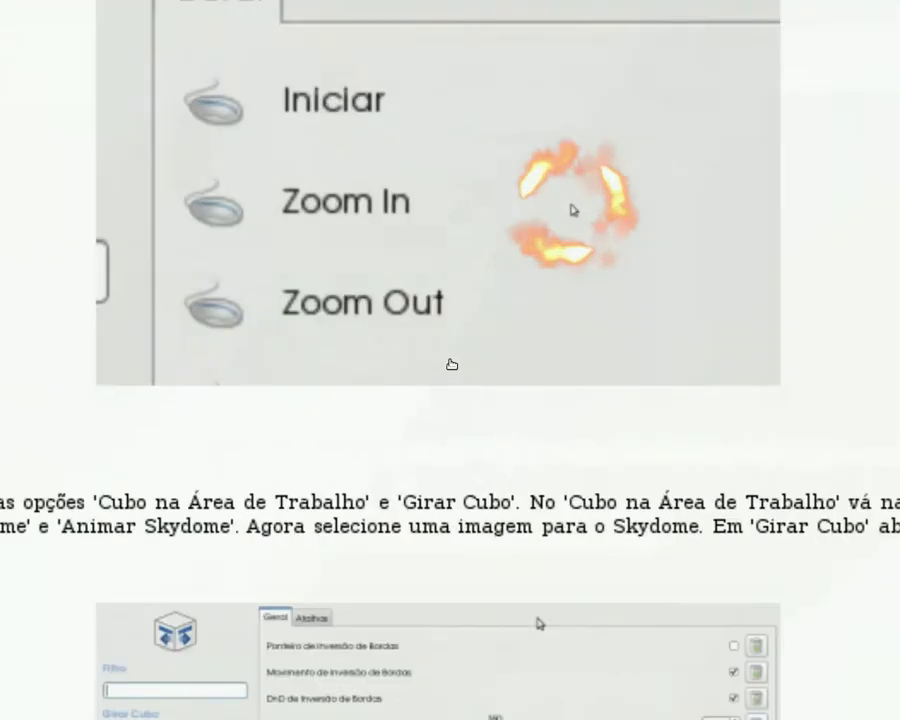
scroll(452, 364, down, 4)
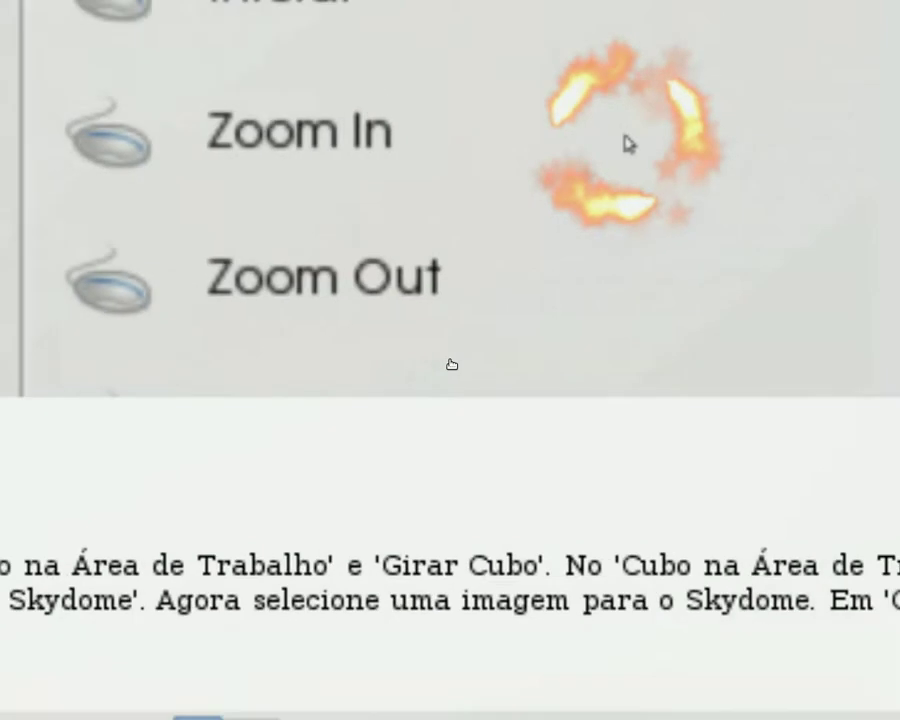
scroll(452, 364, down, 5)
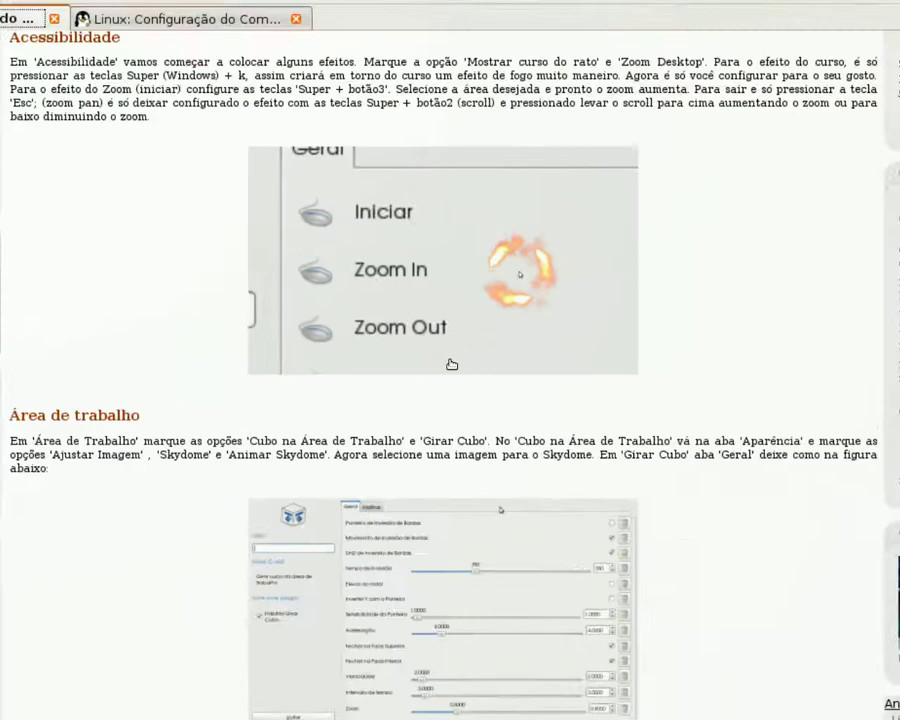
scroll(452, 364, down, 3)
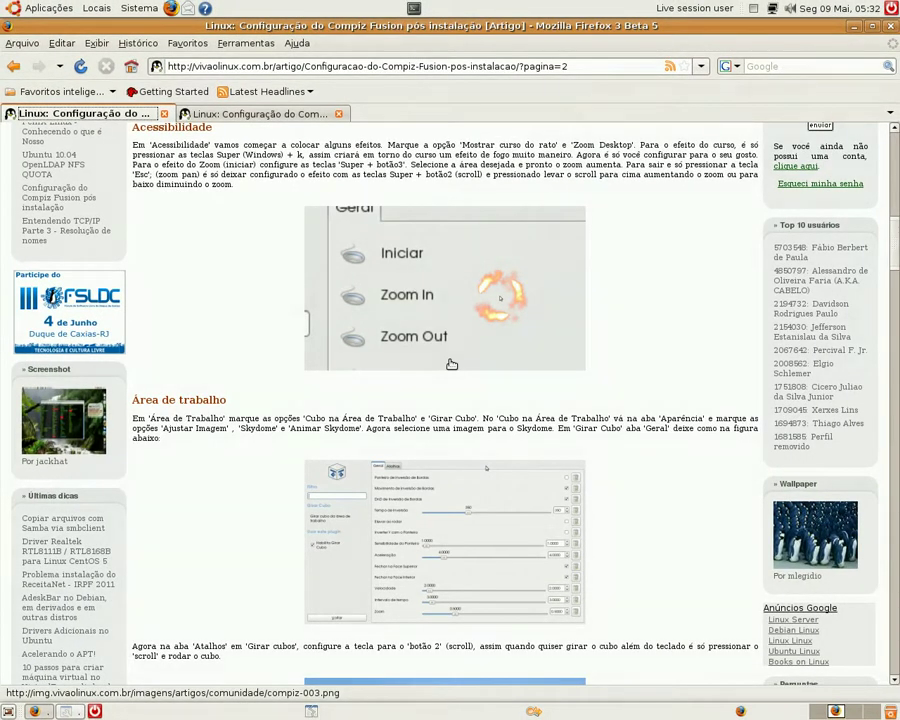
Step: Try the "Mostrar cursor do rato" effect over the article's "Acessibilidade" illustration and continue to the "Área de trabalho" section
key(ctrl+k)
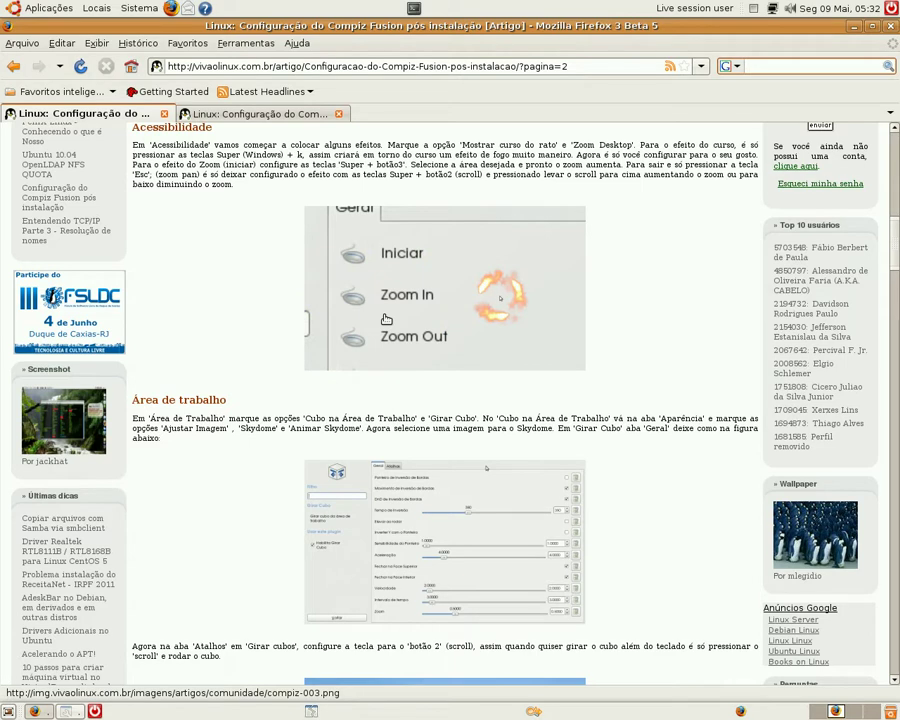
scroll(386, 319, down, 2)
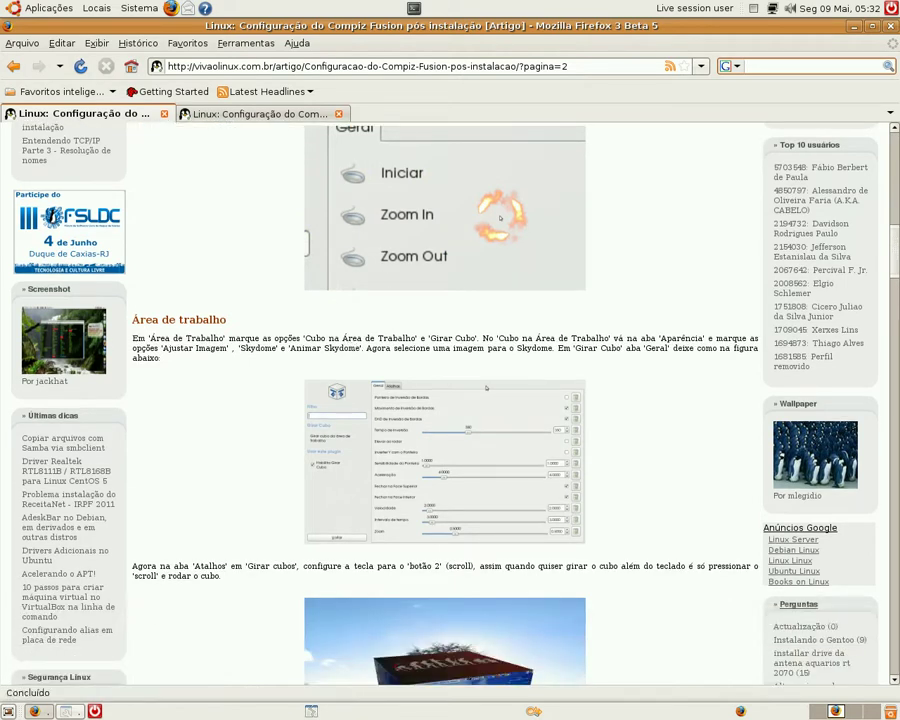
key(ctrl+k)
Step: Restore the CompizConfig window and open the Desktop Cube plugin's appearance settings from the "Área de Trabalho" category, with the Skydome options expanded
click(68, 712)
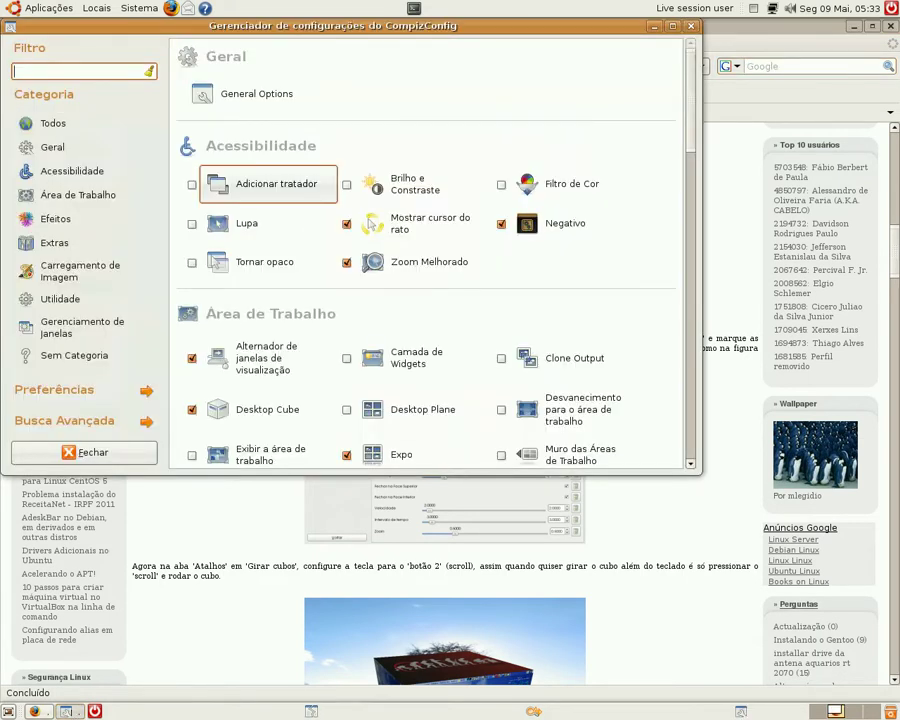
click(100, 197)
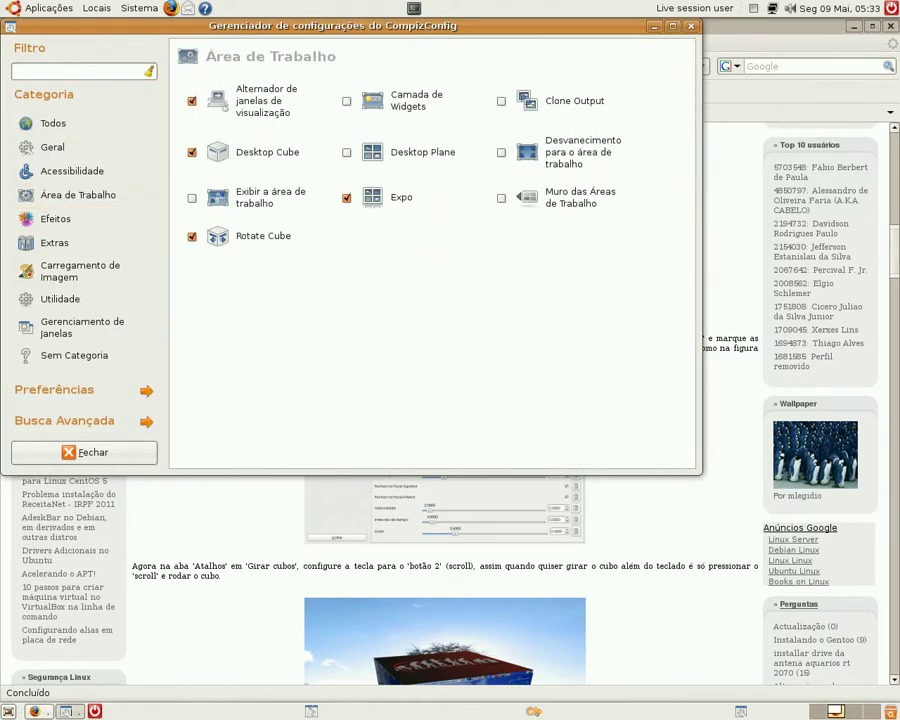
click(275, 160)
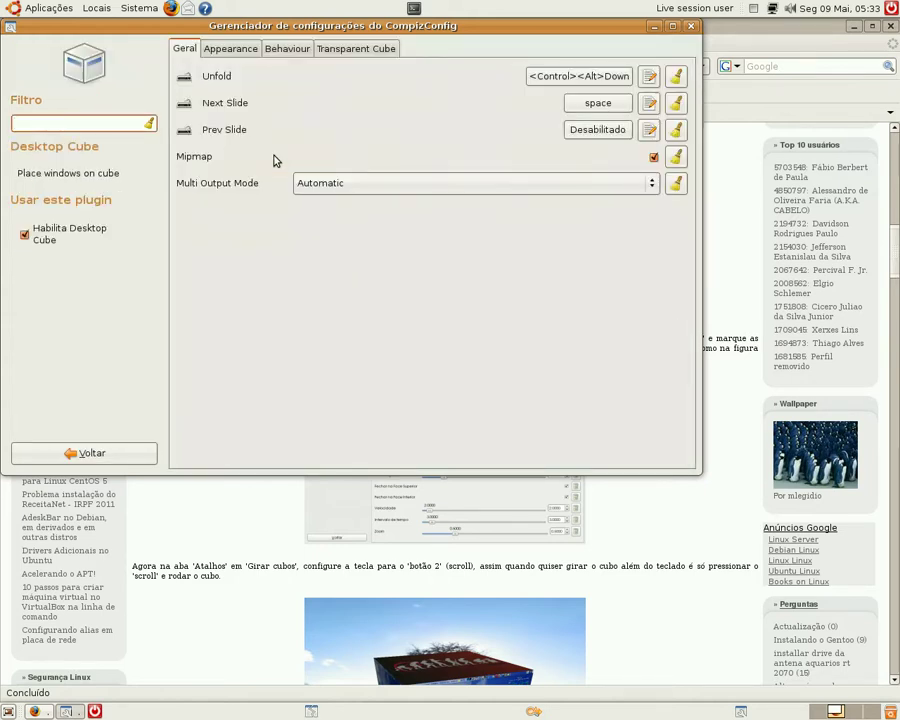
click(240, 55)
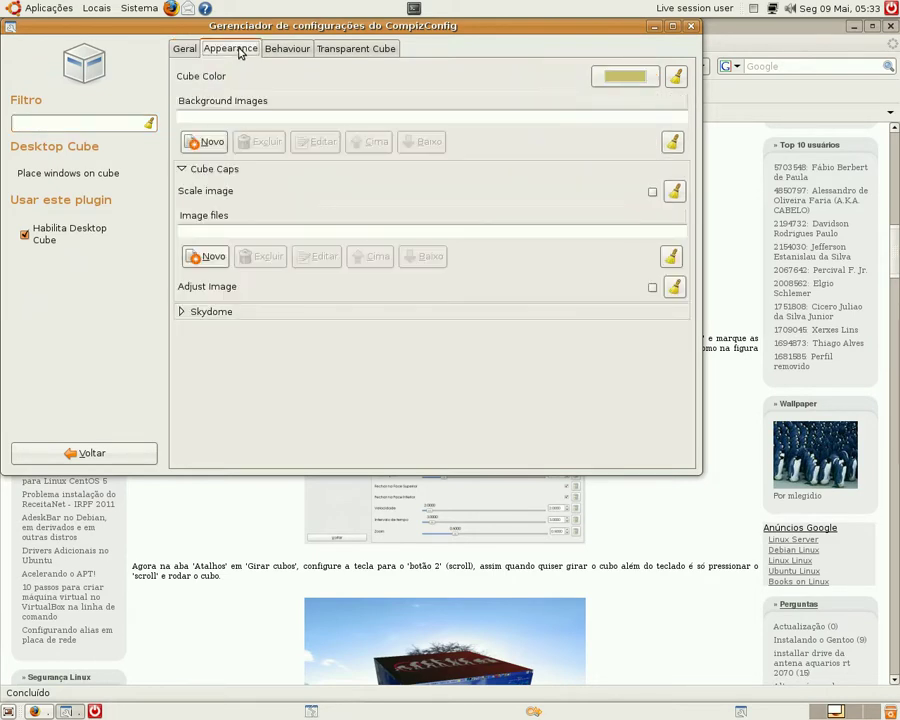
click(293, 316)
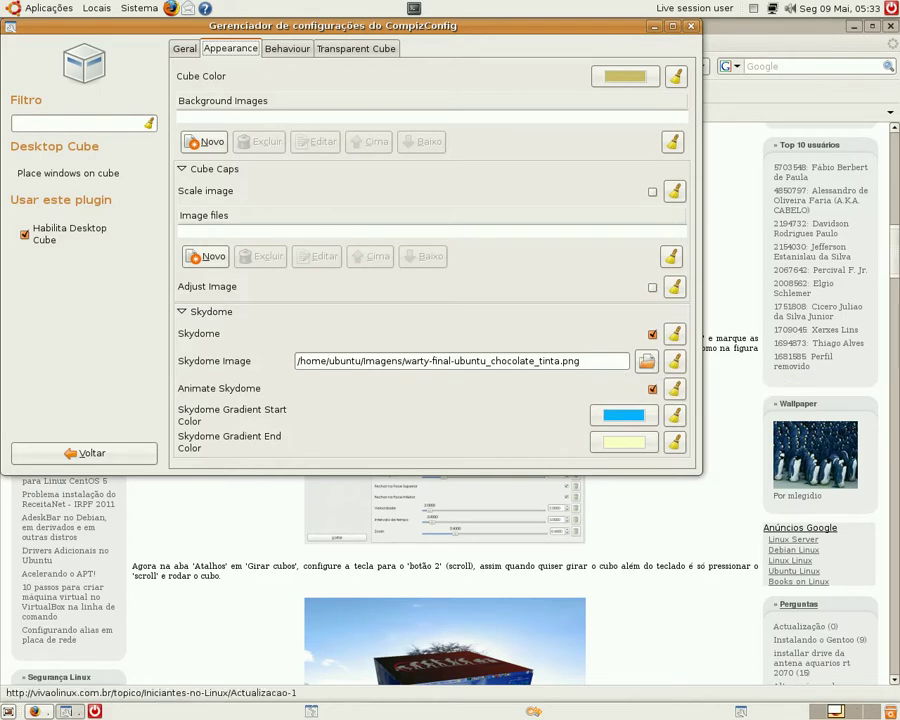
Step: Rotate the desktop cube through the workspaces to test the cube effect, ending on the workspace with the CompizConfig window
key(ctrl+alt+Right)
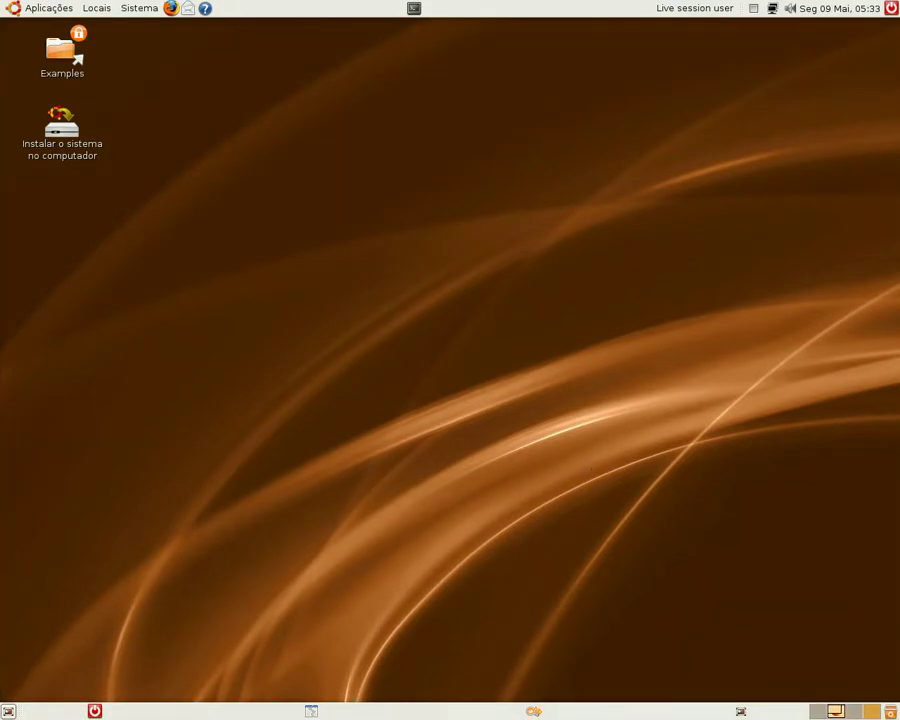
key(ctrl+alt+Right)
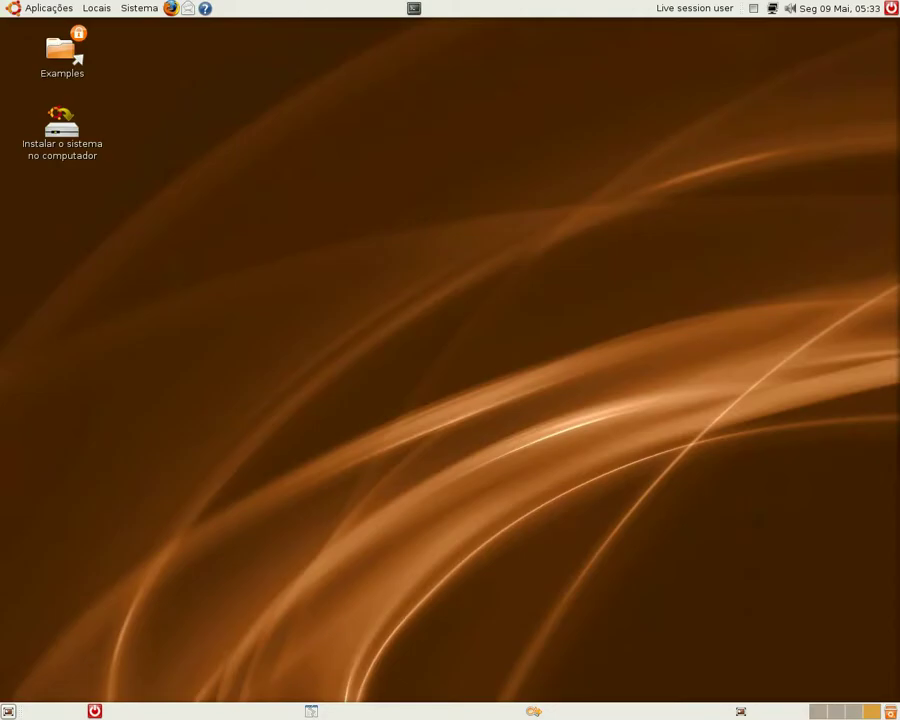
key(ctrl+alt+Right)
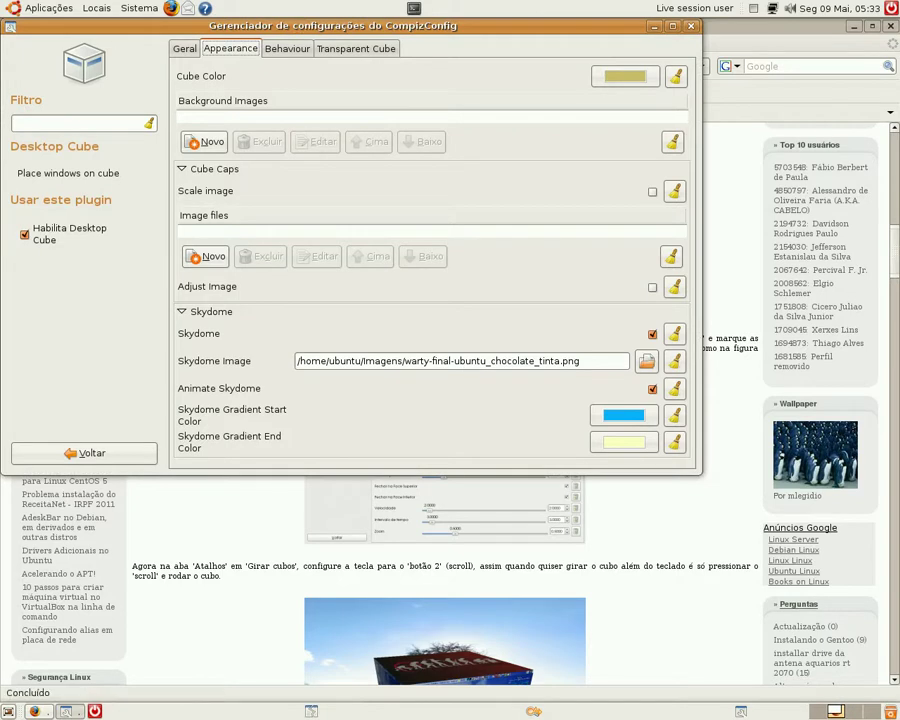
click(853, 711)
key(ctrl+alt+Right)
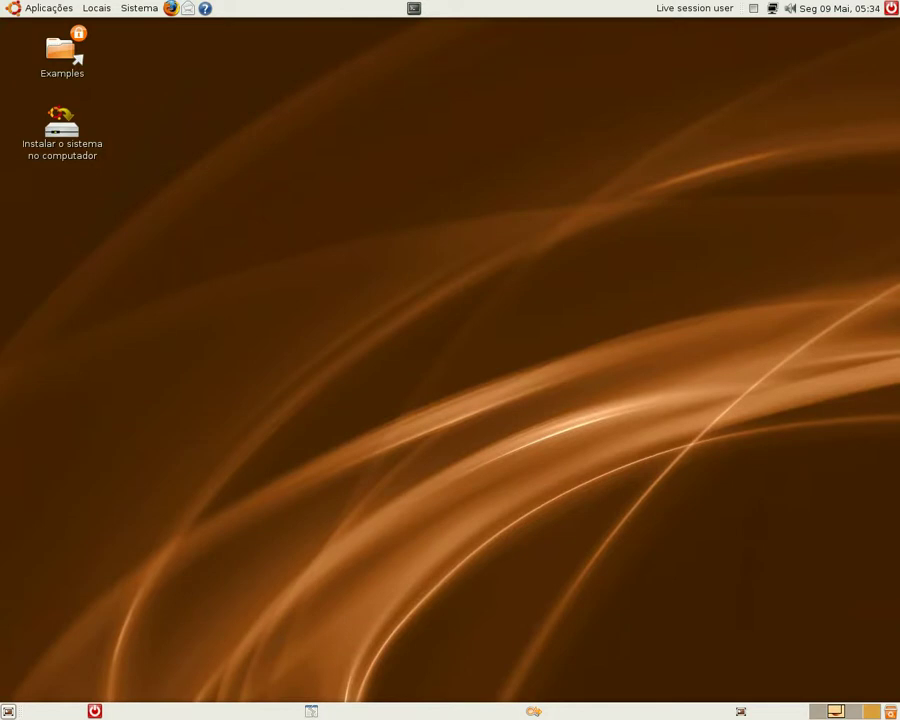
key(ctrl+alt+Right)
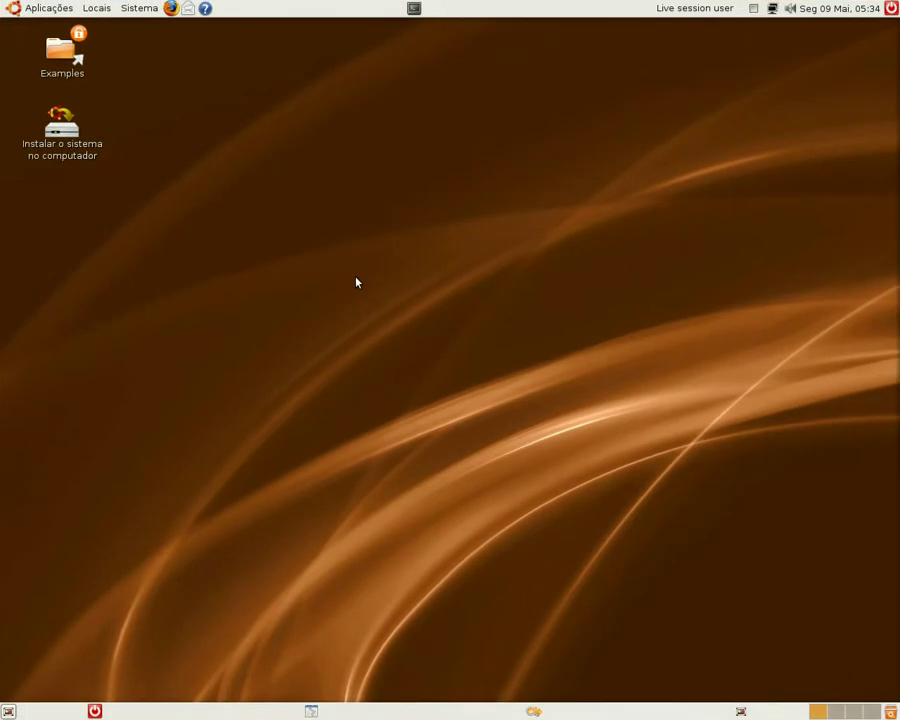
key(ctrl+alt+Right)
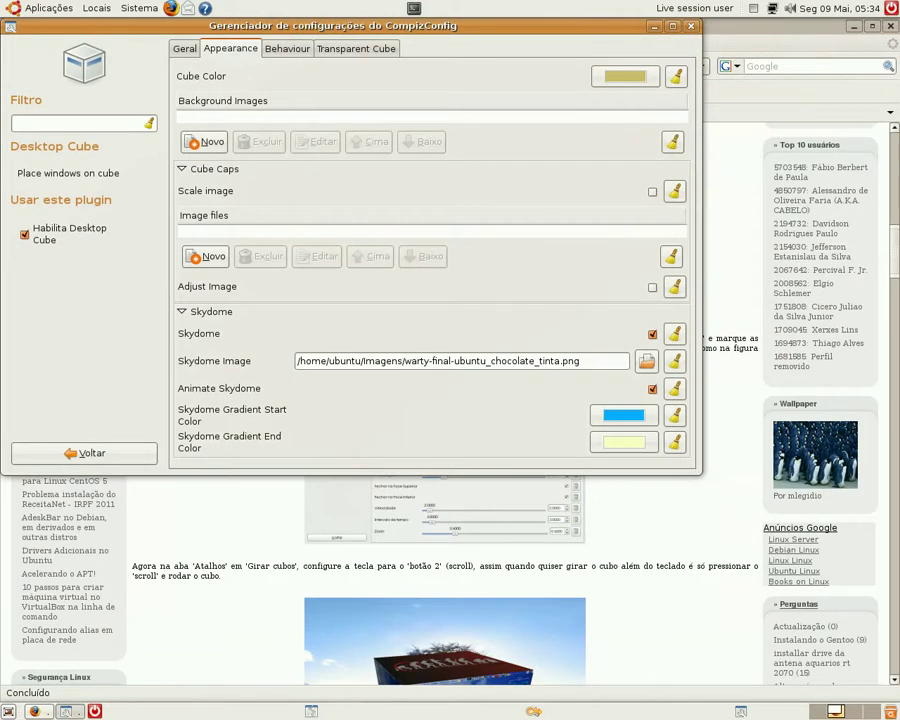
Step: Browse for a new Skydome image in the /usr/share/backgrounds folder
click(646, 364)
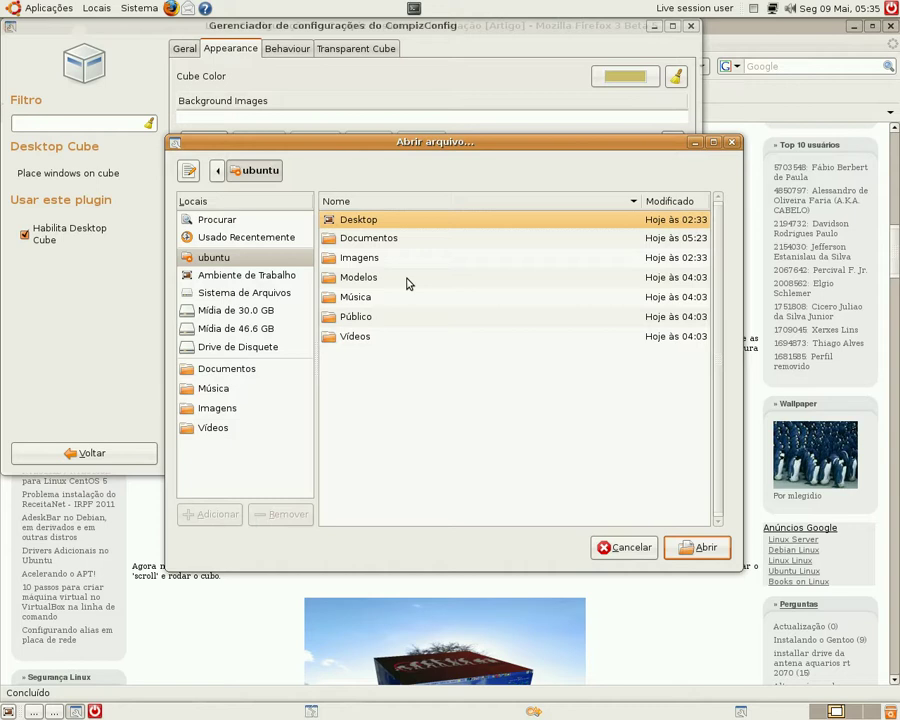
click(277, 293)
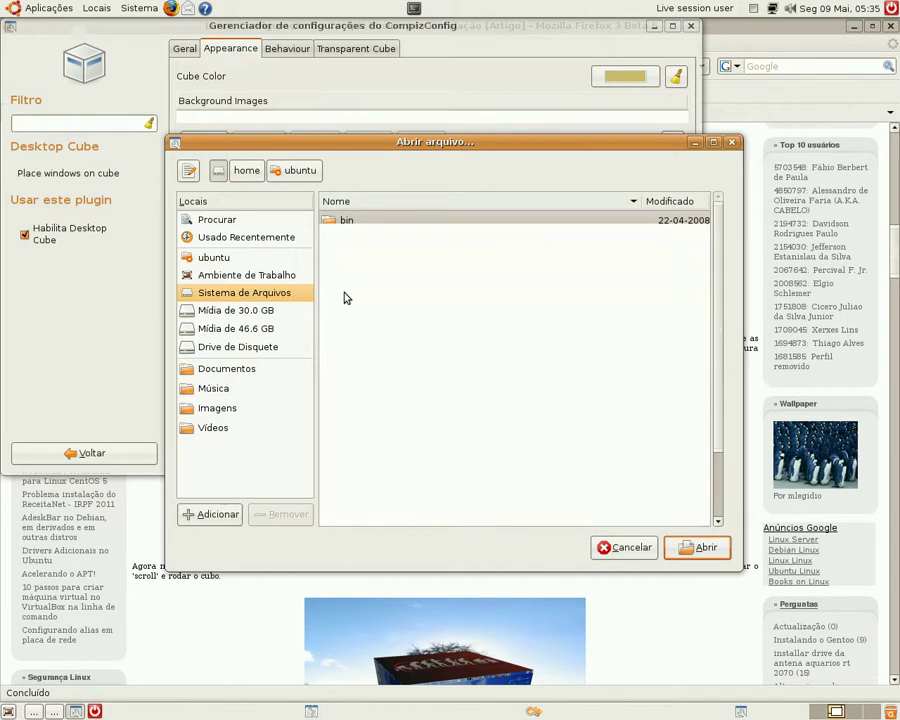
scroll(435, 436, down, 2)
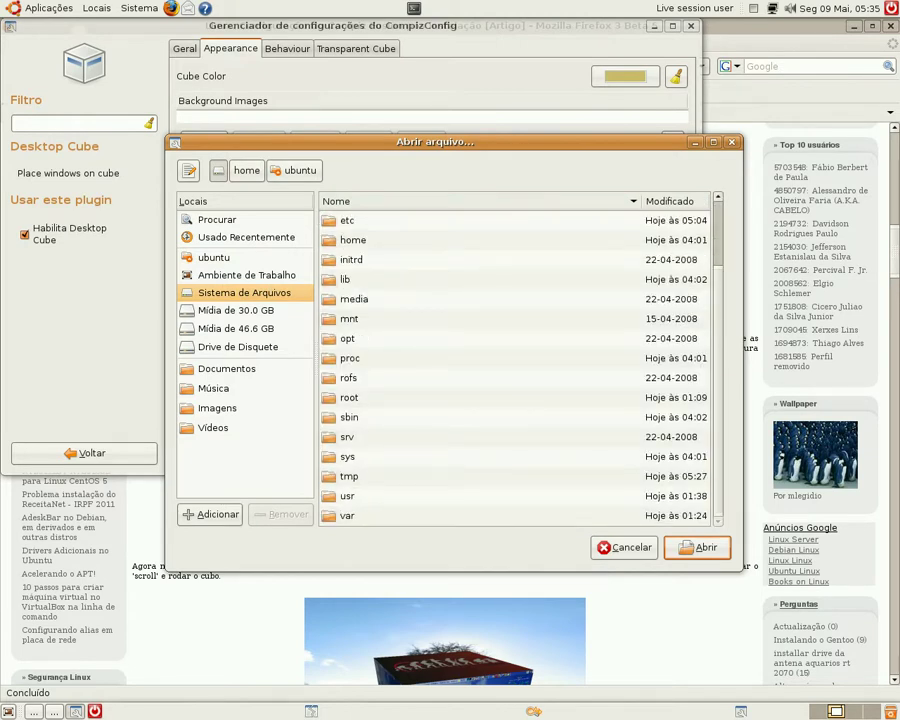
click(384, 498)
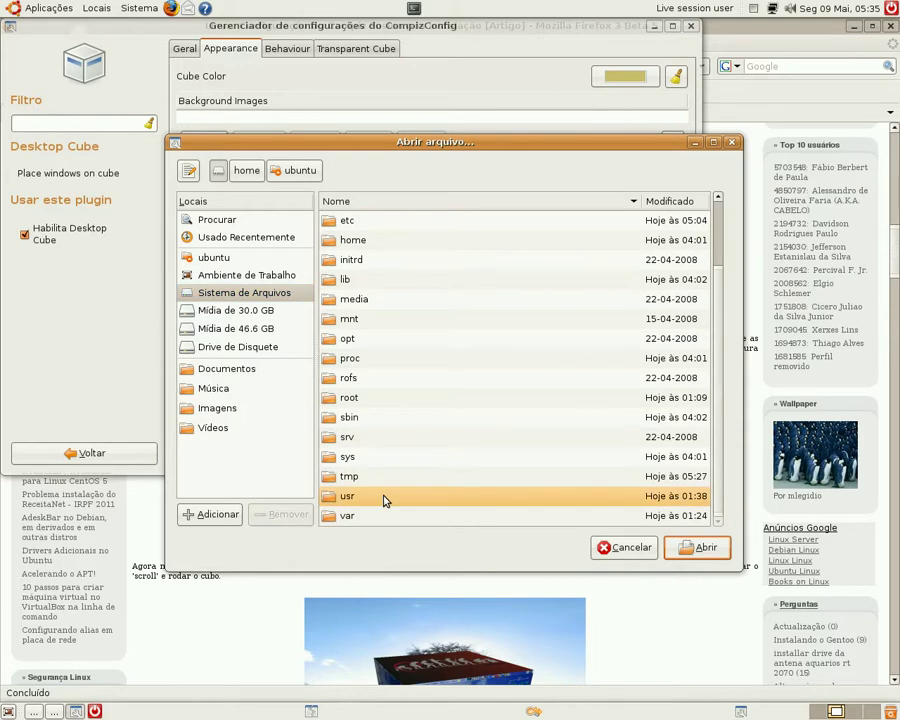
double_click(384, 496)
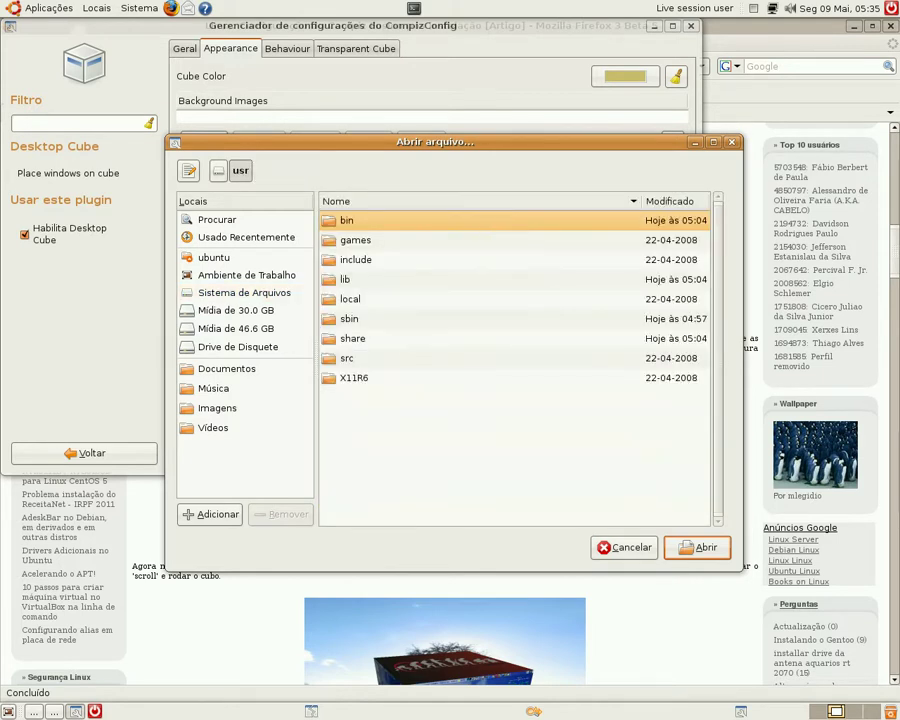
click(392, 339)
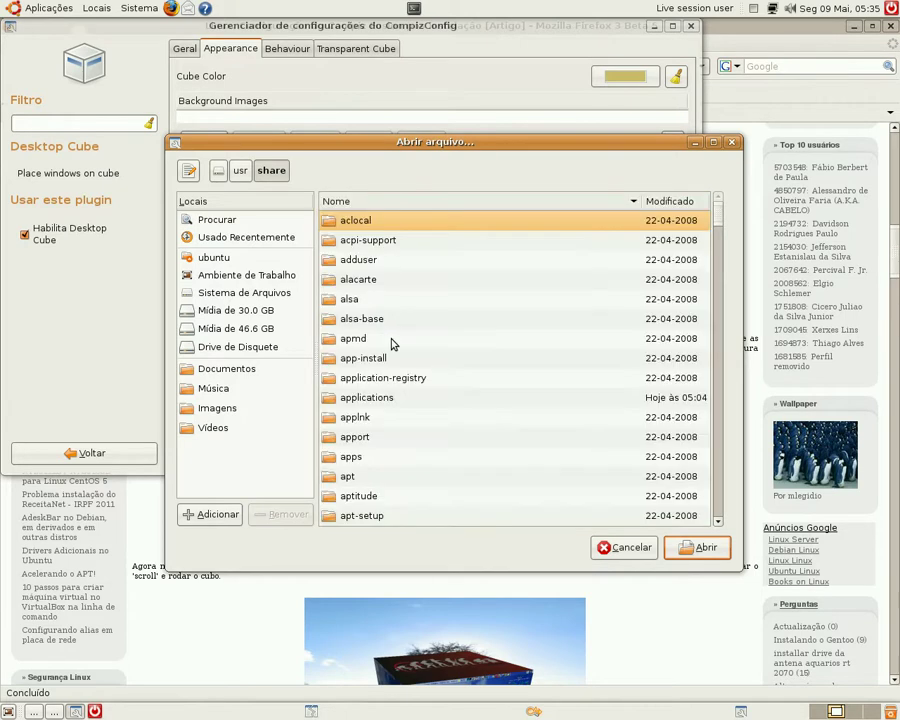
scroll(394, 366, down, 5)
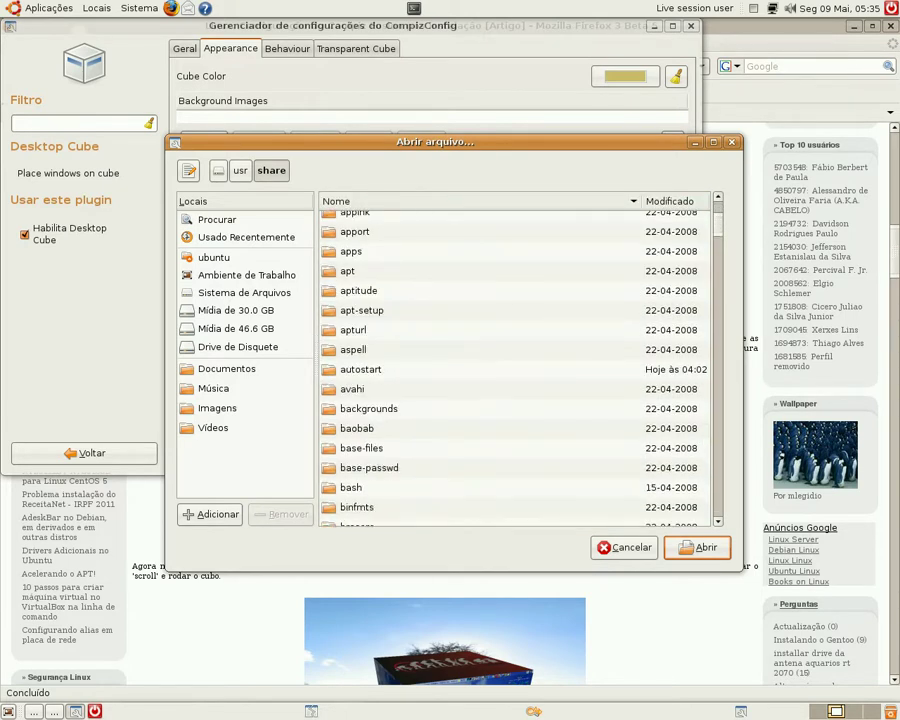
click(395, 411)
double_click(394, 409)
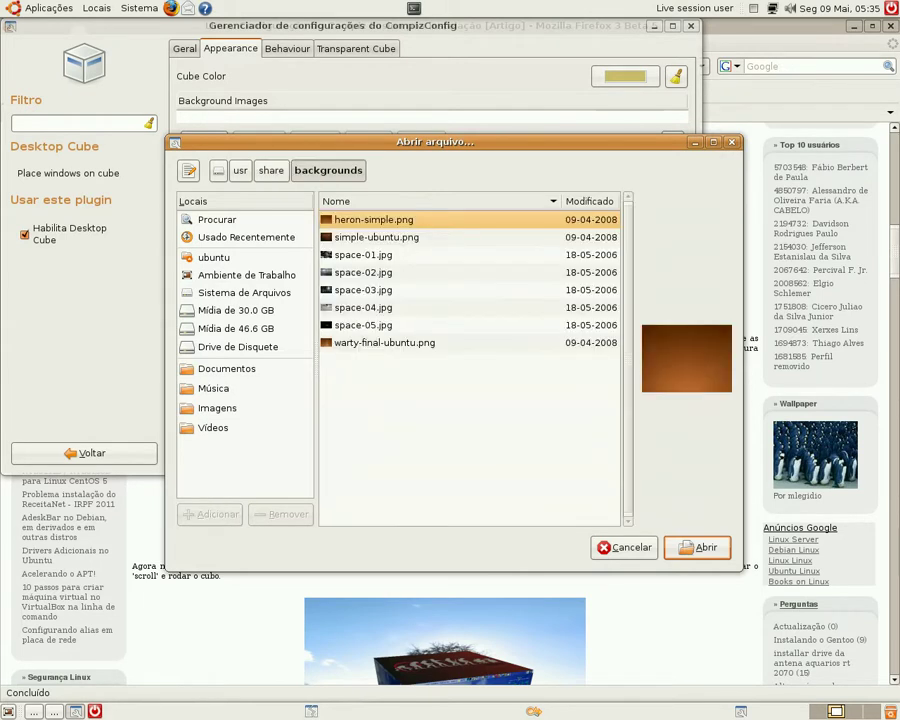
Step: Preview the space-01.jpg to space-05.jpg backgrounds and set space-05.jpg as the Skydome image
click(378, 257)
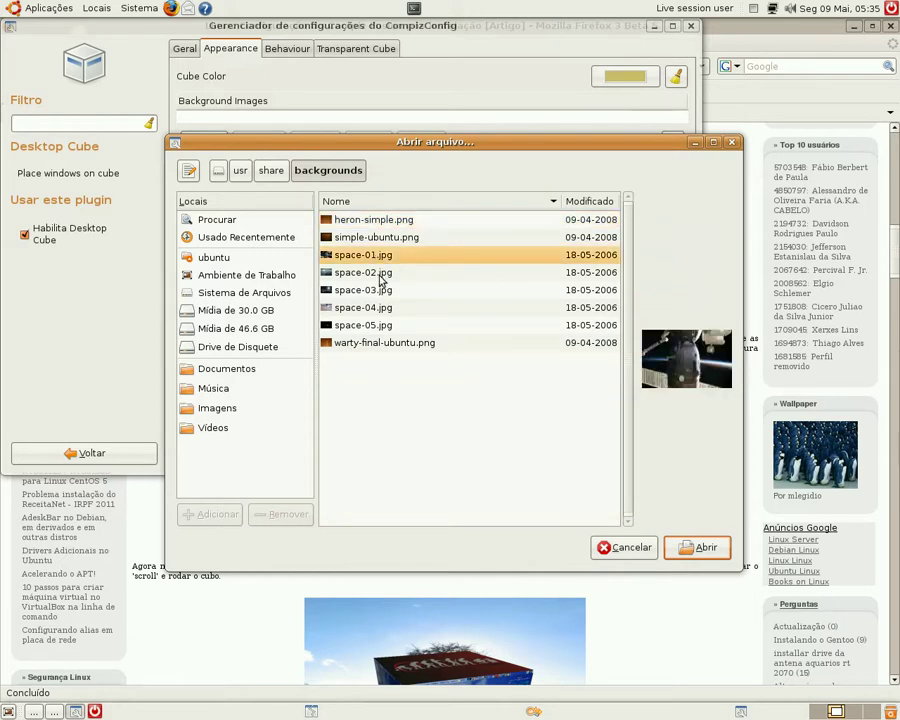
click(380, 274)
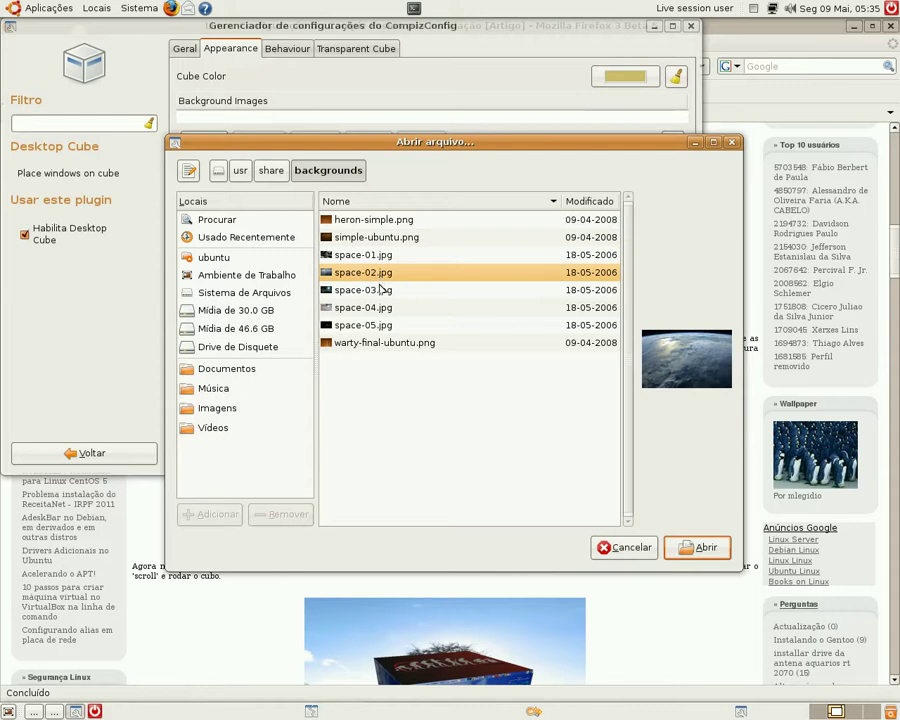
click(380, 291)
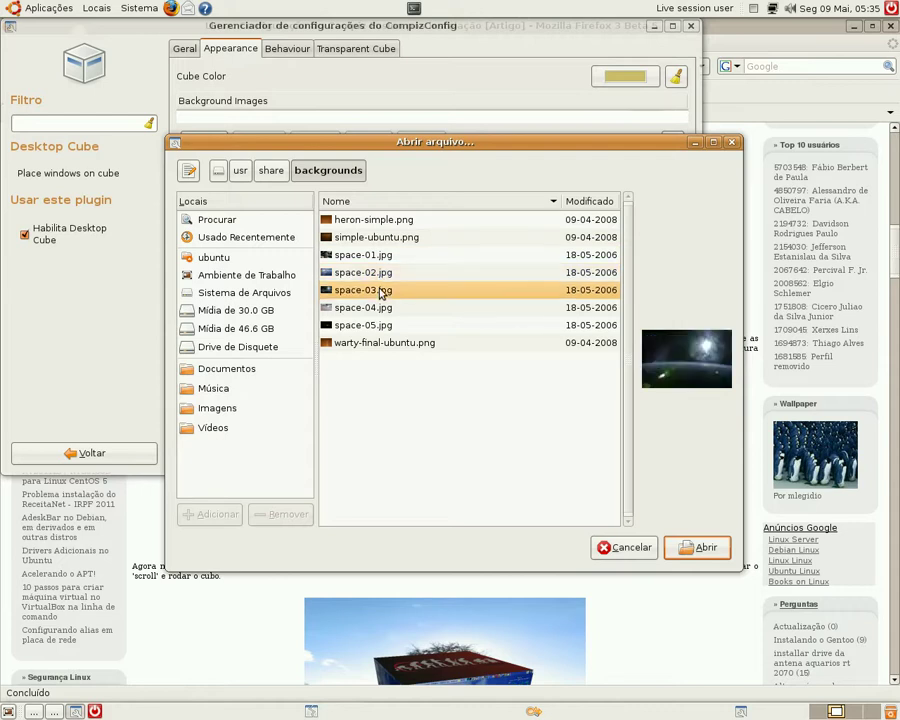
click(383, 309)
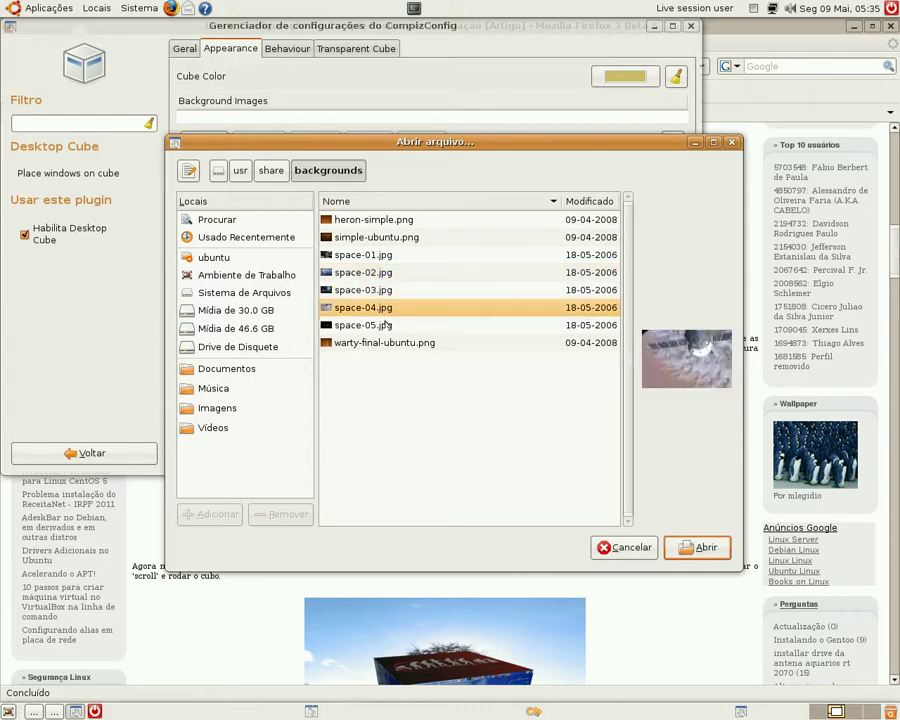
click(385, 326)
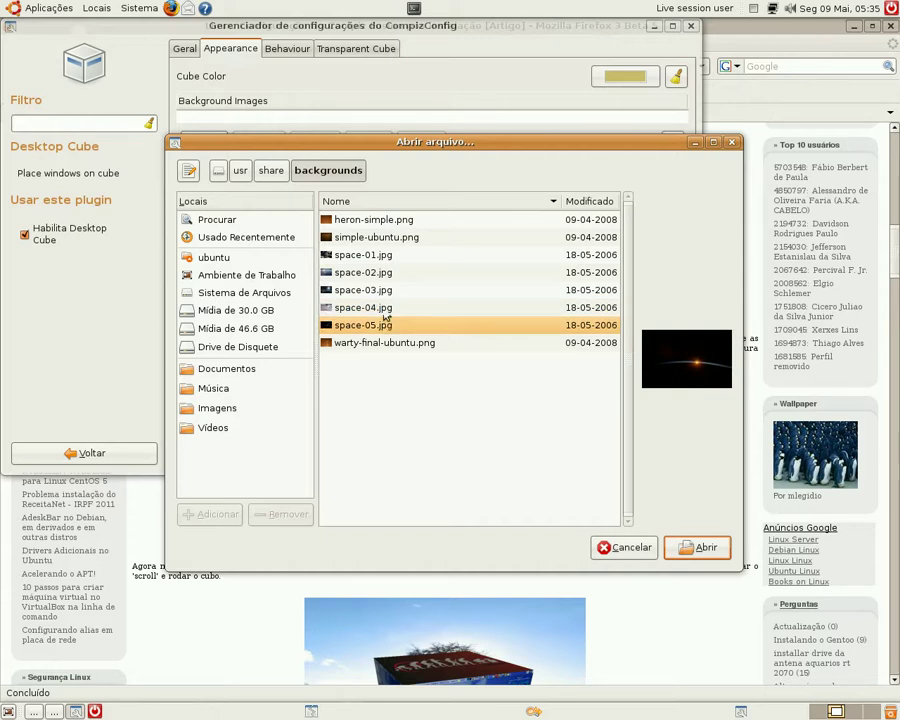
click(388, 278)
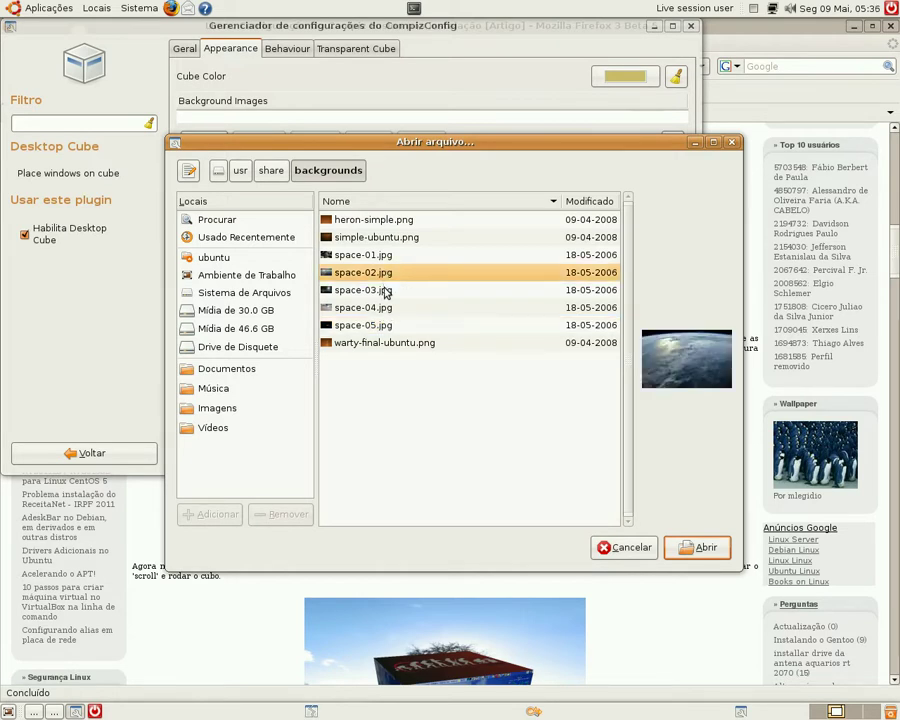
click(386, 291)
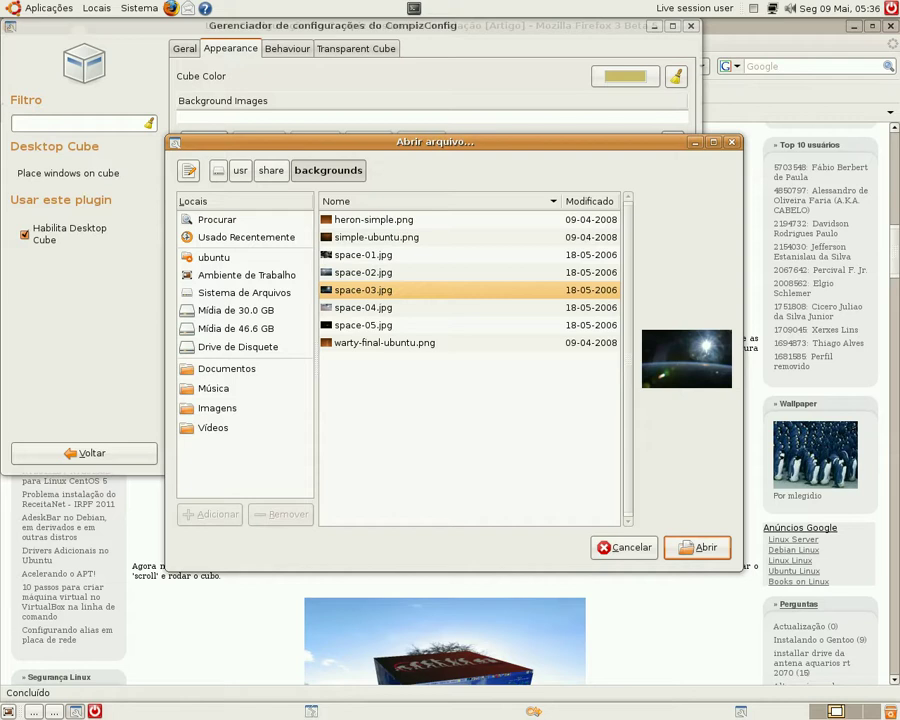
click(402, 326)
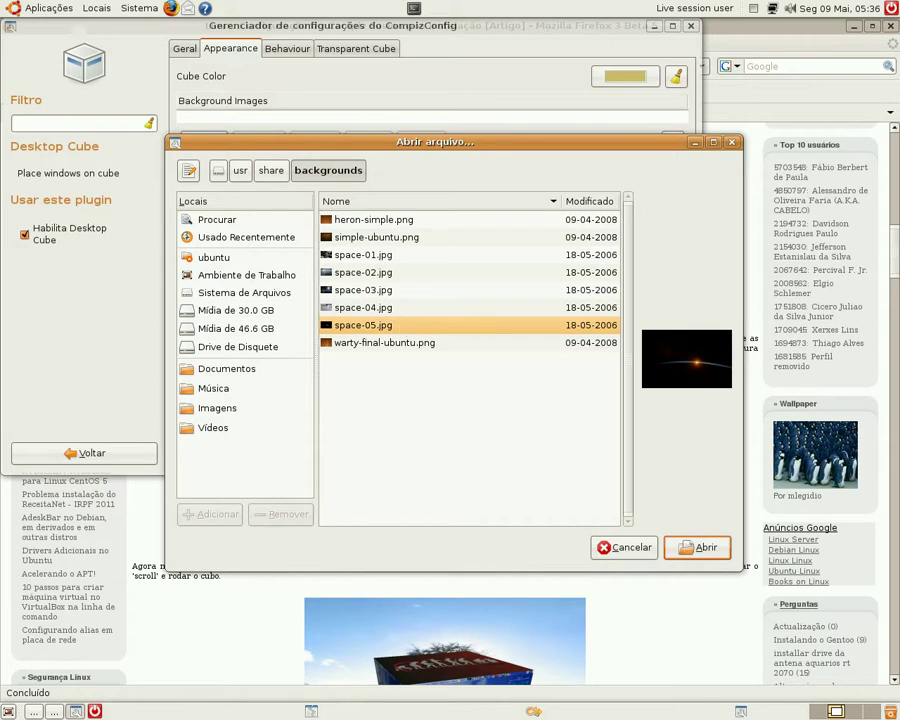
click(705, 548)
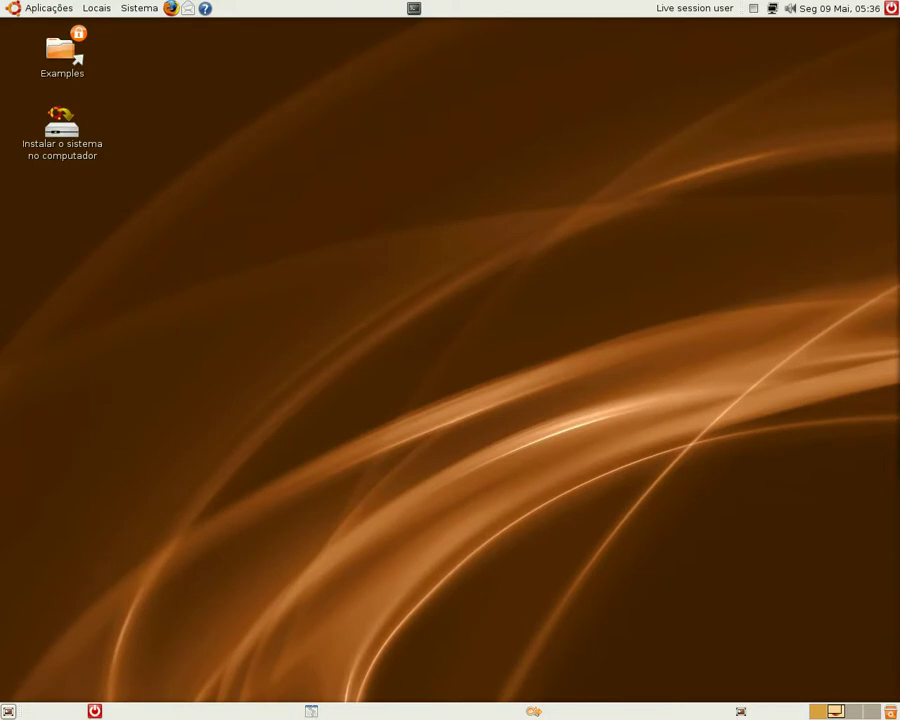
Step: Rotate the desktop cube through the workspaces in both directions and tilt it to view the new space Skydome around it
key(ctrl+alt+Right)
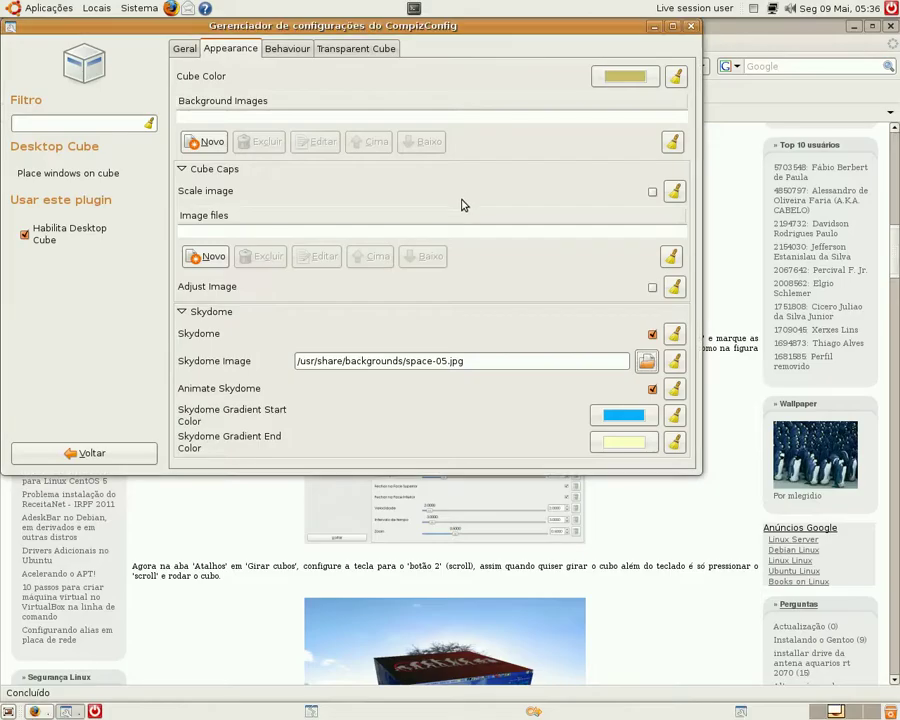
key(ctrl+alt+Right)
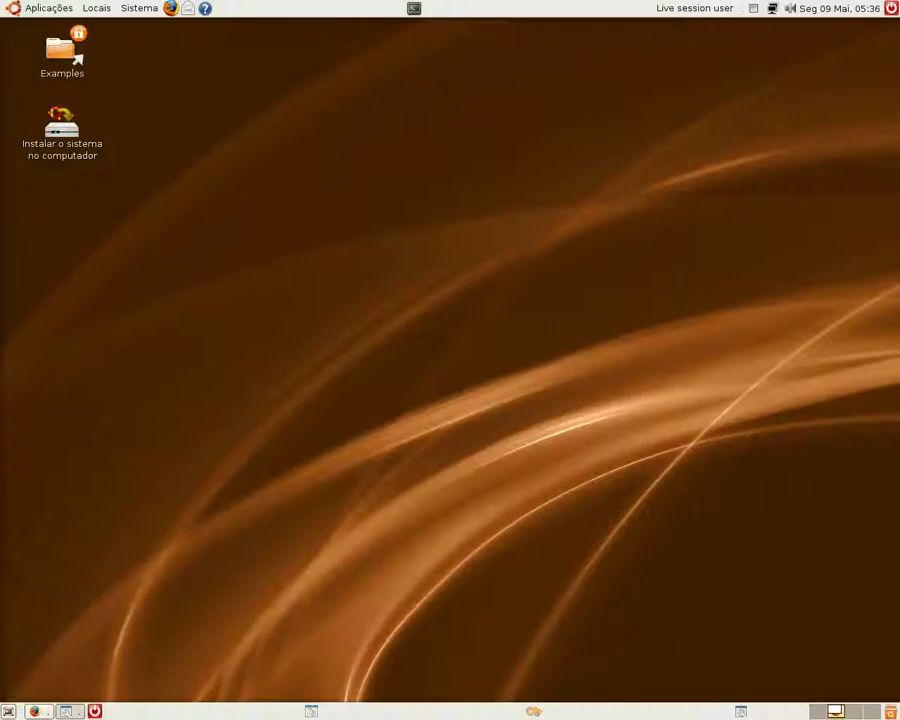
key(ctrl+alt+Left)
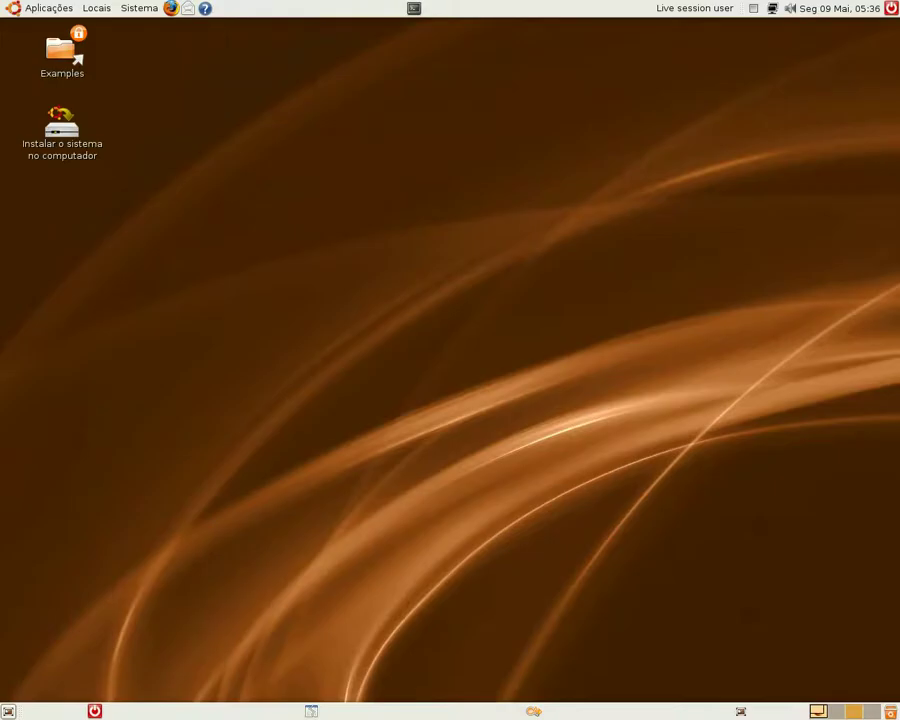
key(ctrl+alt+Left)
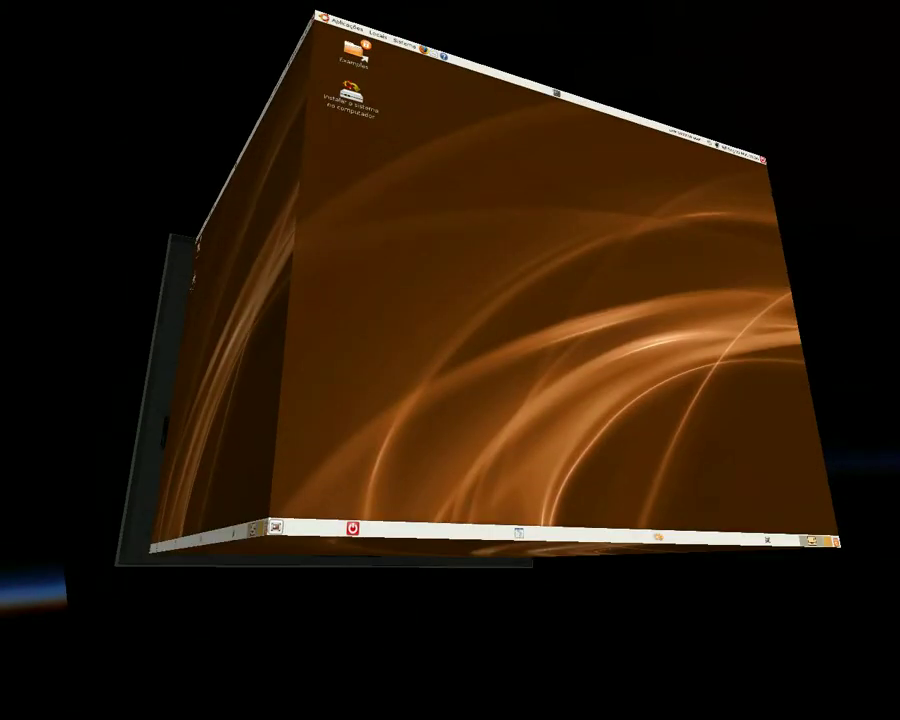
drag(450, 360, 450, 300)
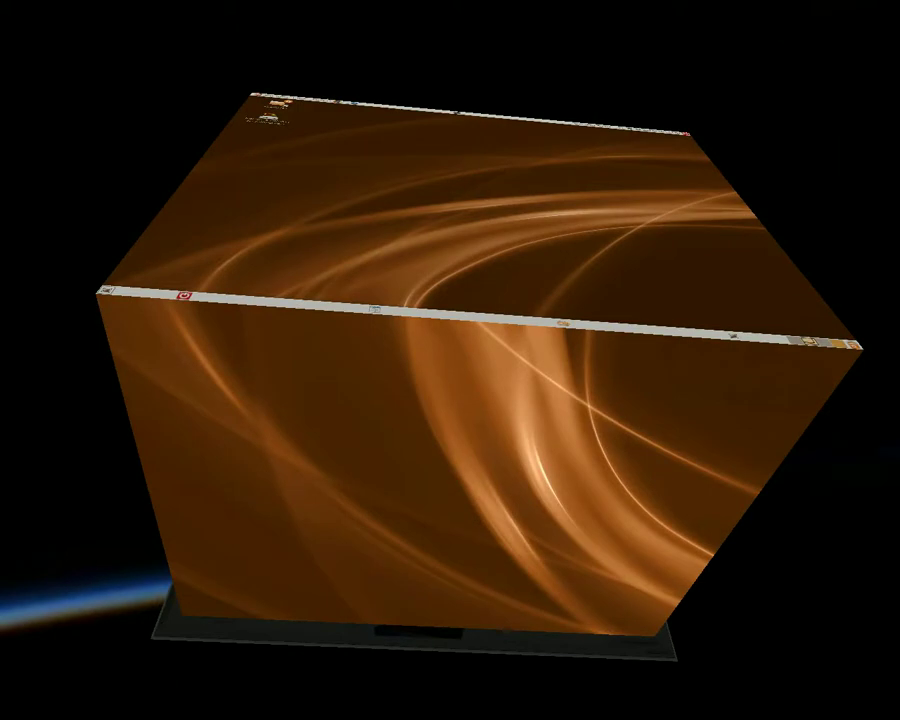